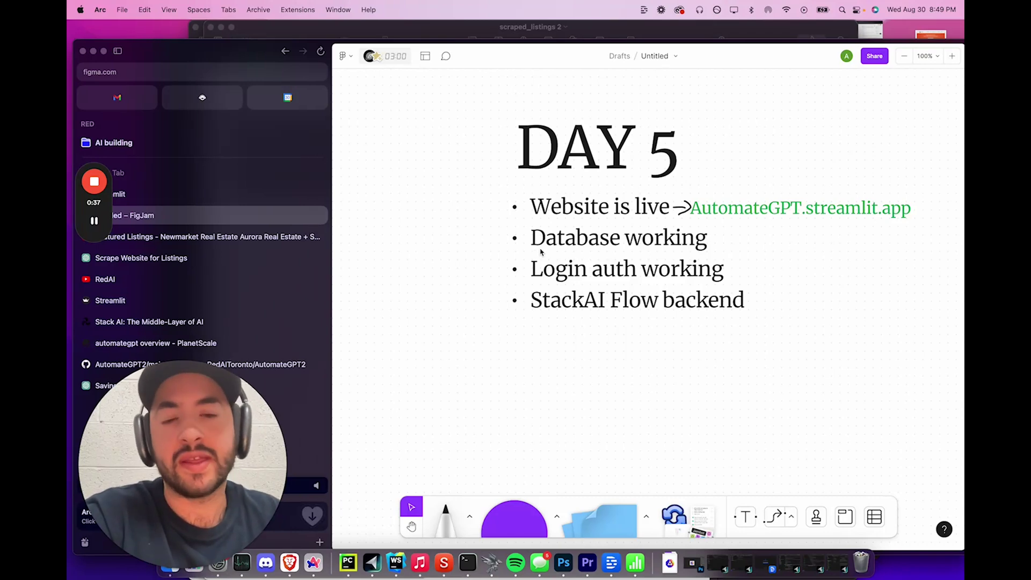
# Open the automategpt database overview in PlanetScale.
pyautogui.click(318, 237)
pyautogui.click(318, 236)
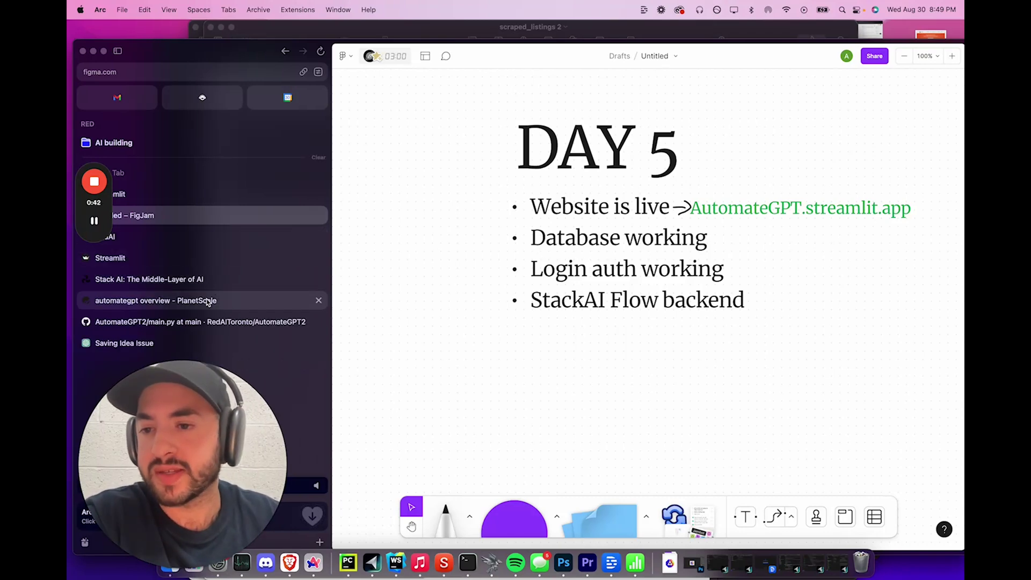
# Scroll through the automategpt PlanetScale overview, then return to the DAY 5 FigJam board.
pyautogui.moveTo(209, 300); pyautogui.dragTo(210, 237)
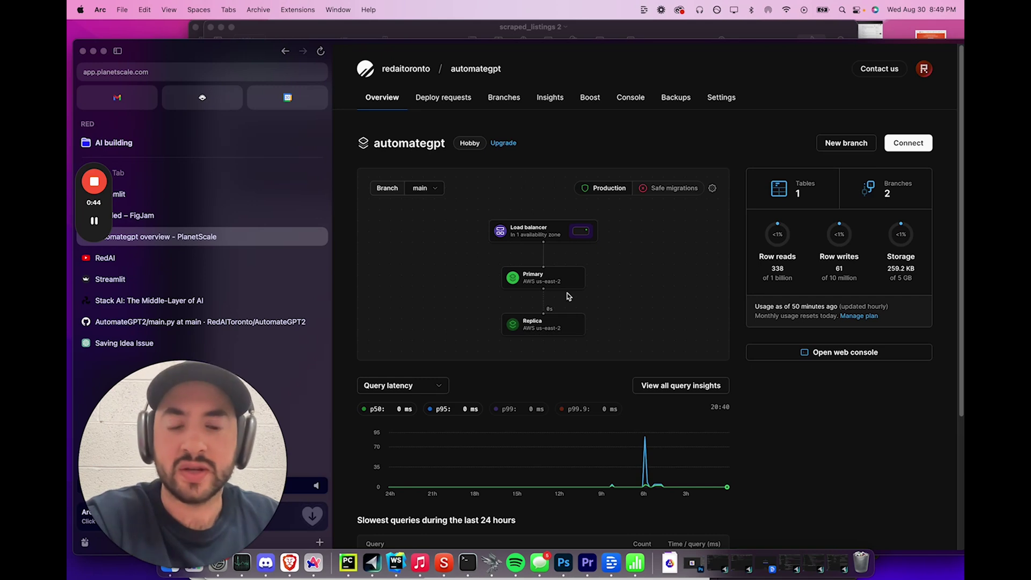
pyautogui.scroll(-4, 569, 296)
pyautogui.scroll(4, 576, 317)
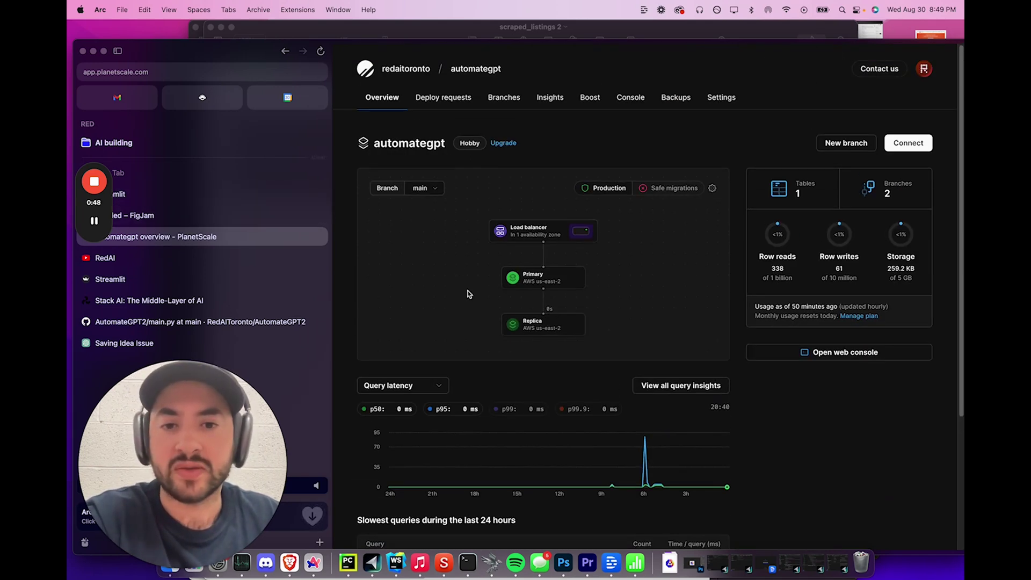
pyautogui.click(225, 201)
pyautogui.click(224, 215)
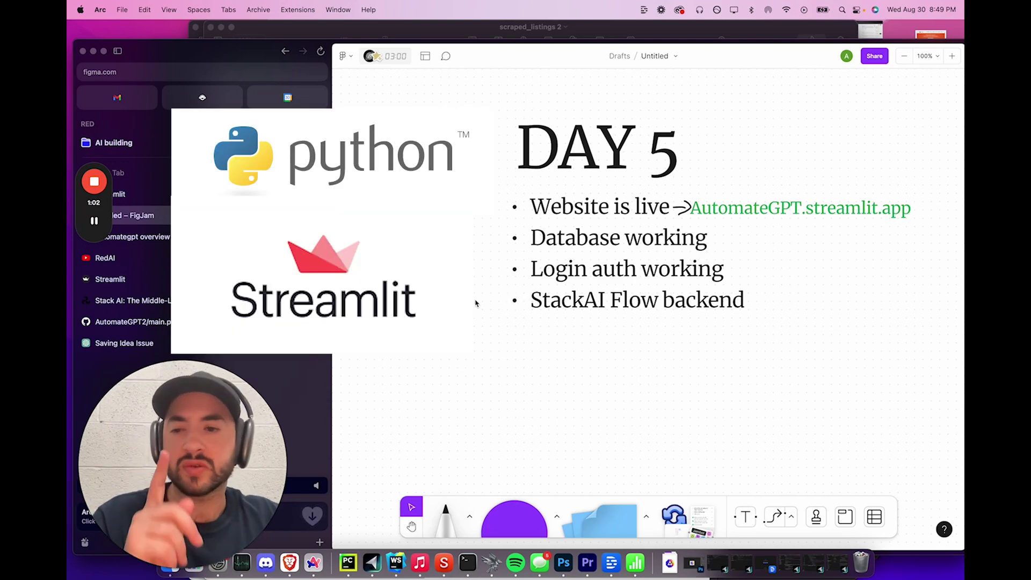
# Scroll through the AutomateGPT2 main.py source code on GitHub.
pyautogui.click(203, 321)
pyautogui.scroll(10, 698, 301)
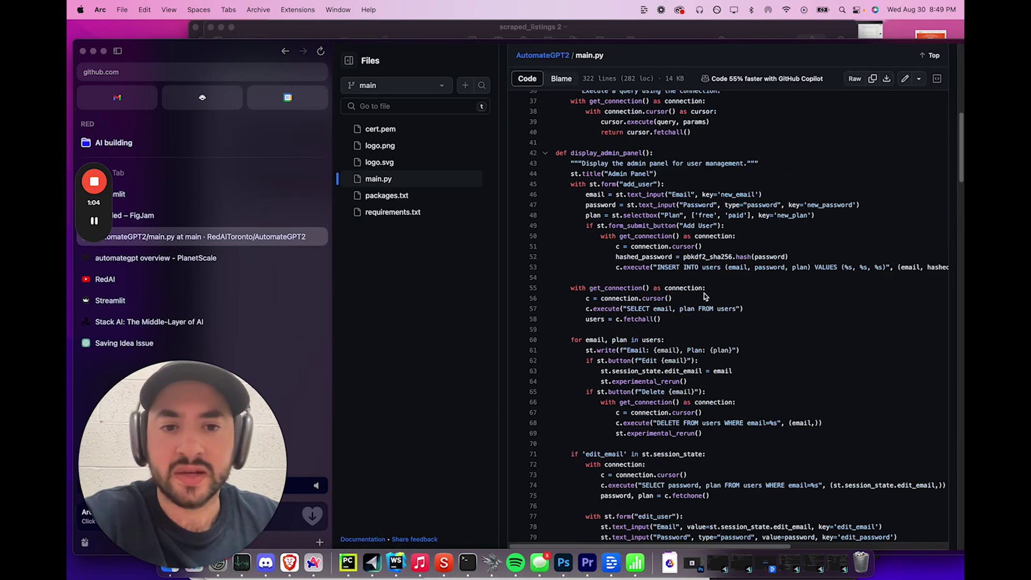
pyautogui.scroll(-20, 696, 308)
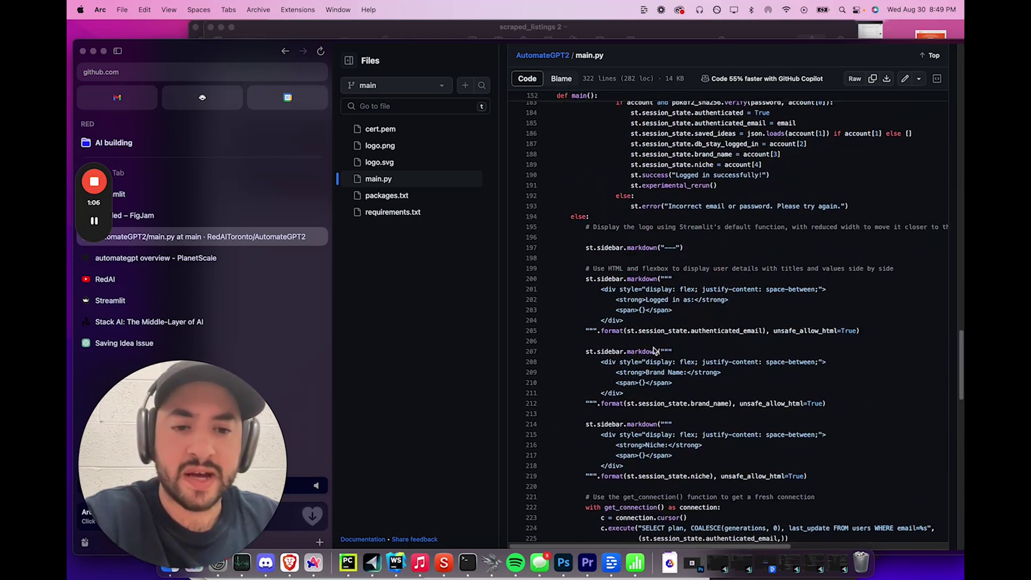
pyautogui.scroll(-5, 654, 350)
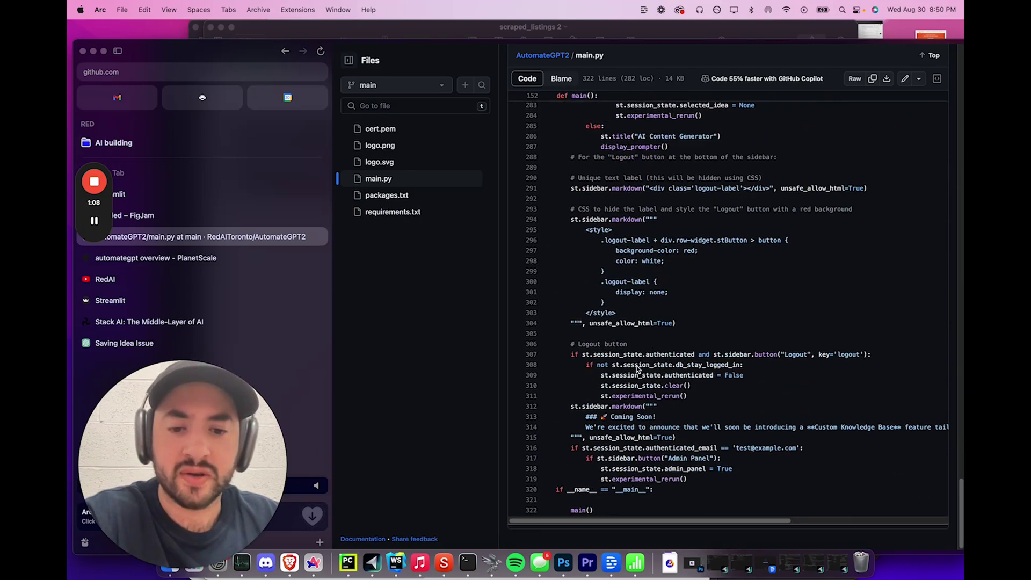
pyautogui.scroll(15, 639, 366)
pyautogui.scroll(10, 638, 370)
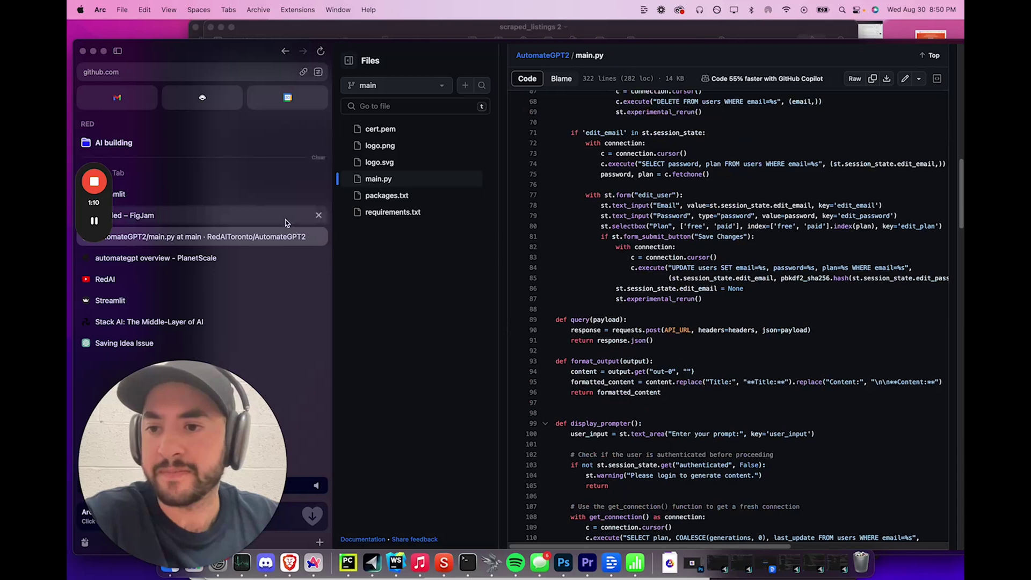
# Check the Stack AI flow, then bring up the AutomateGPT login page's email field.
pyautogui.click(248, 217)
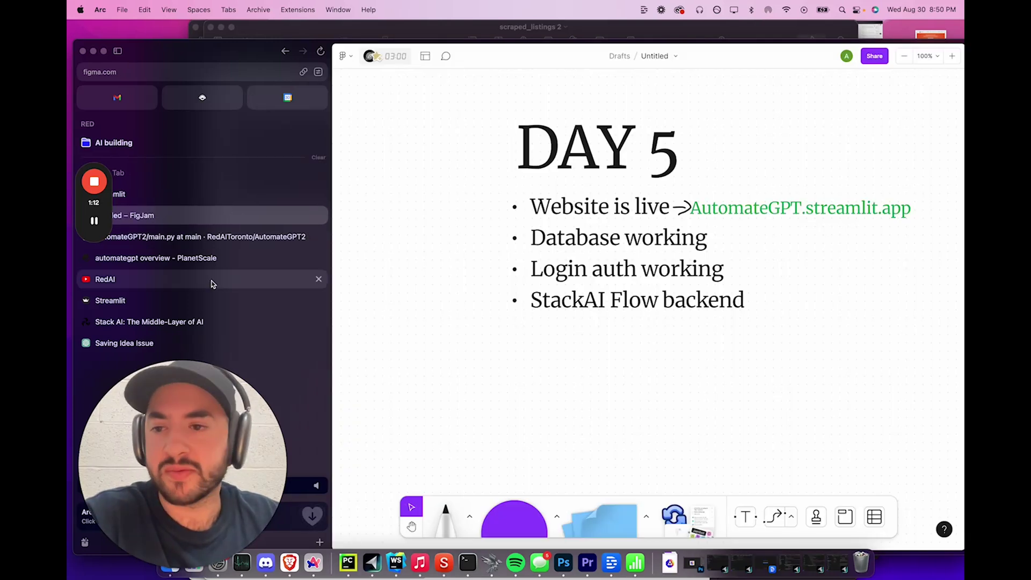
pyautogui.click(214, 318)
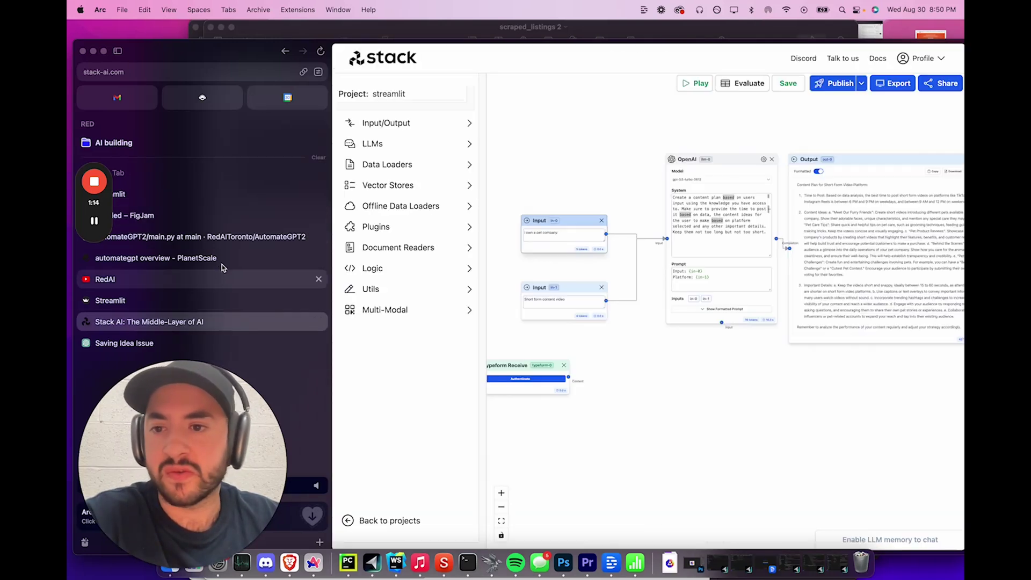
pyautogui.click(232, 219)
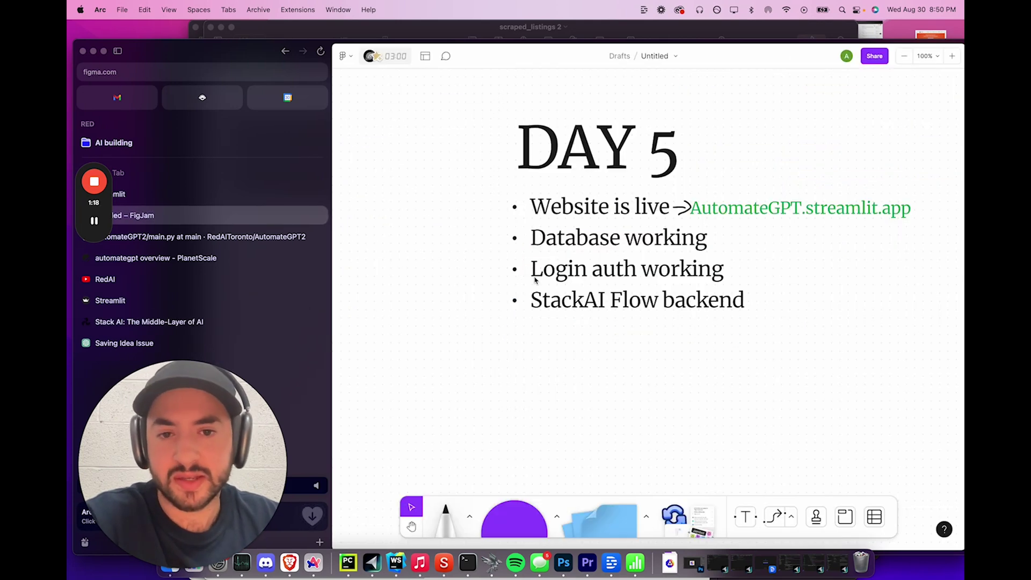
pyautogui.moveTo(464, 263); pyautogui.dragTo(483, 273)
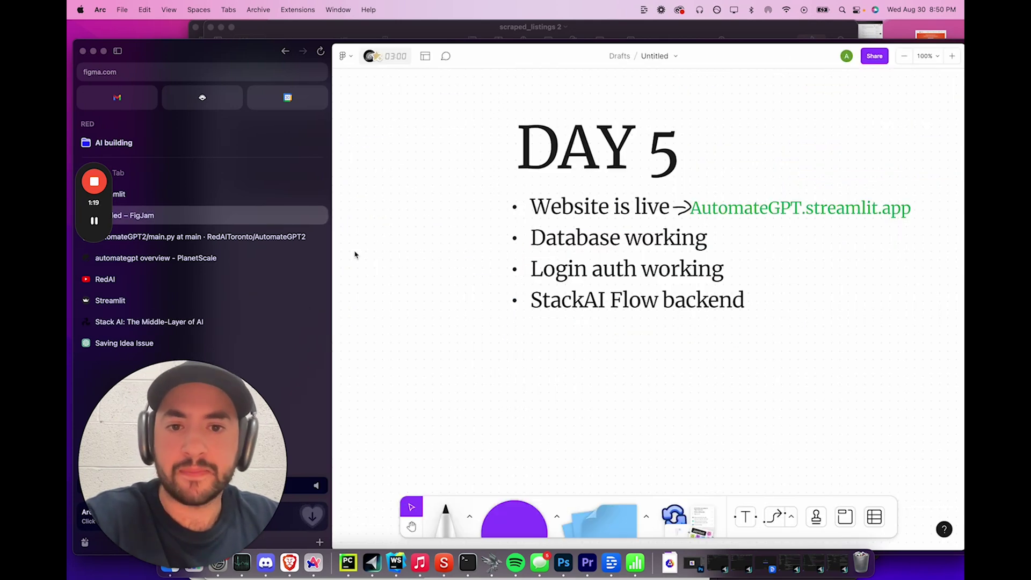
pyautogui.click(219, 195)
pyautogui.click(556, 168)
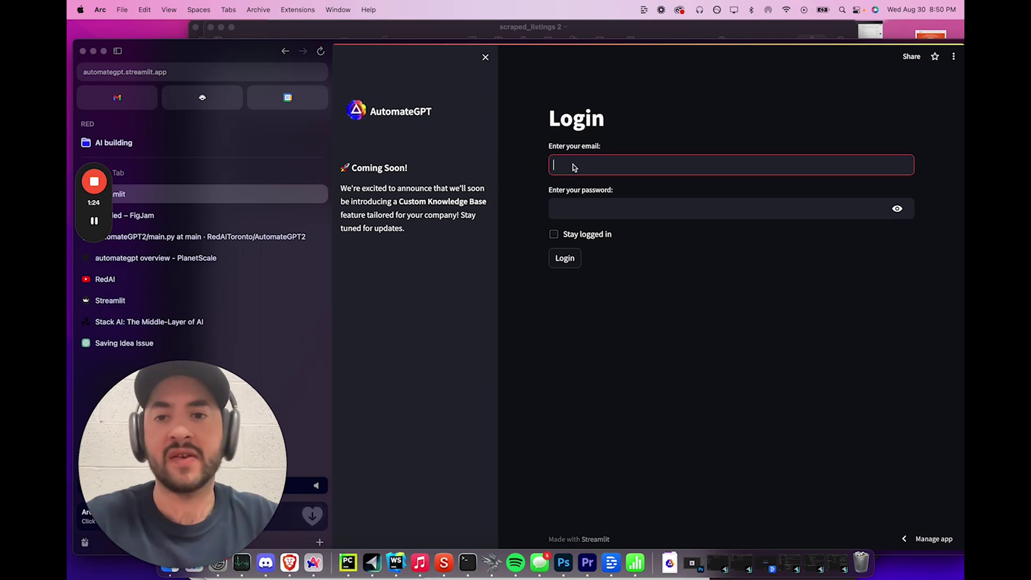
# Visit automategpt.framer.ai, scroll through the agency site, then close its tab.
pyautogui.click(219, 171)
pyautogui.write('automate')
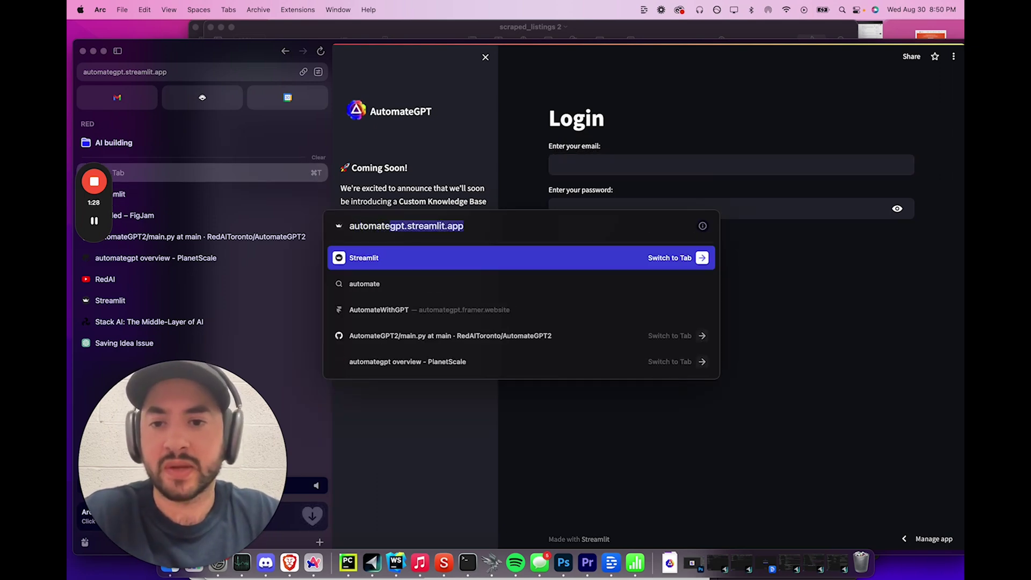
pyautogui.write('gpt.framer')
pyautogui.press('Return')
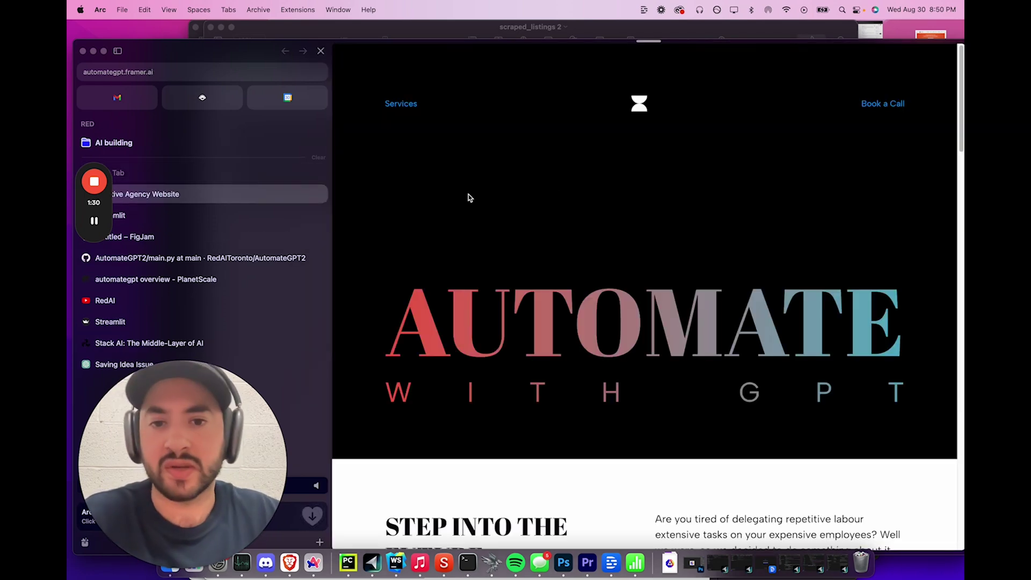
pyautogui.scroll(-20, 625, 172)
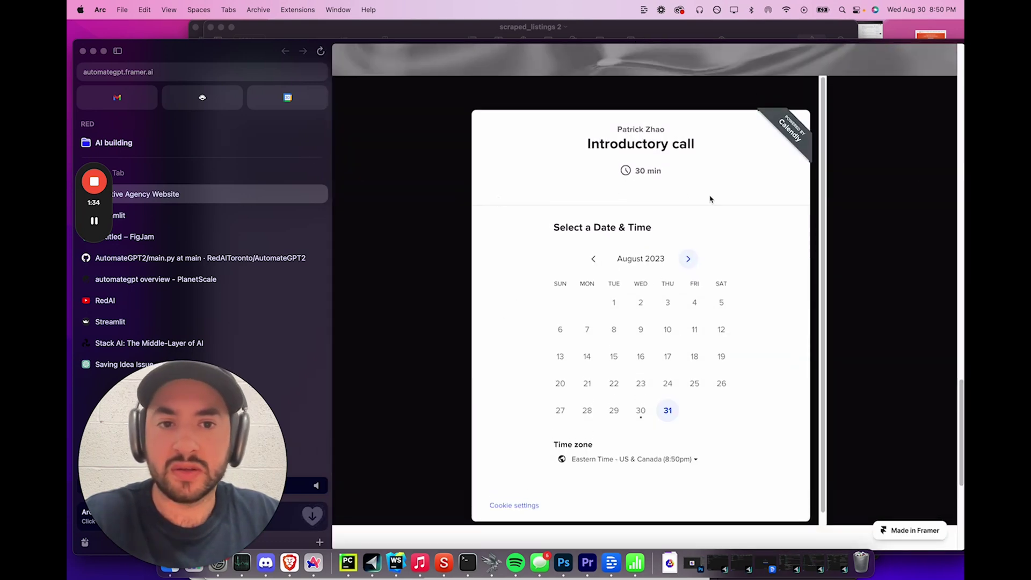
pyautogui.scroll(15, 710, 199)
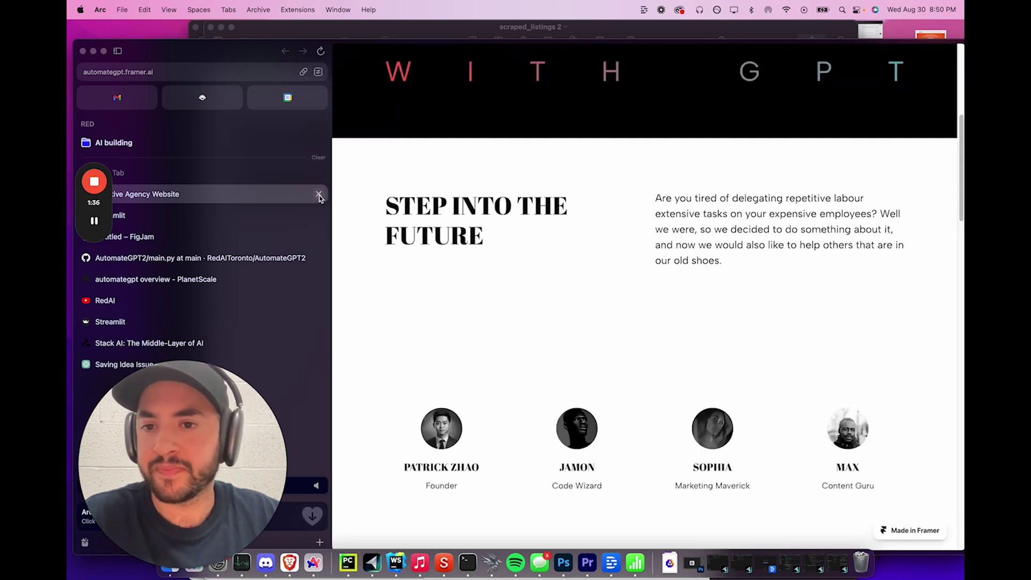
pyautogui.press('super+Up')
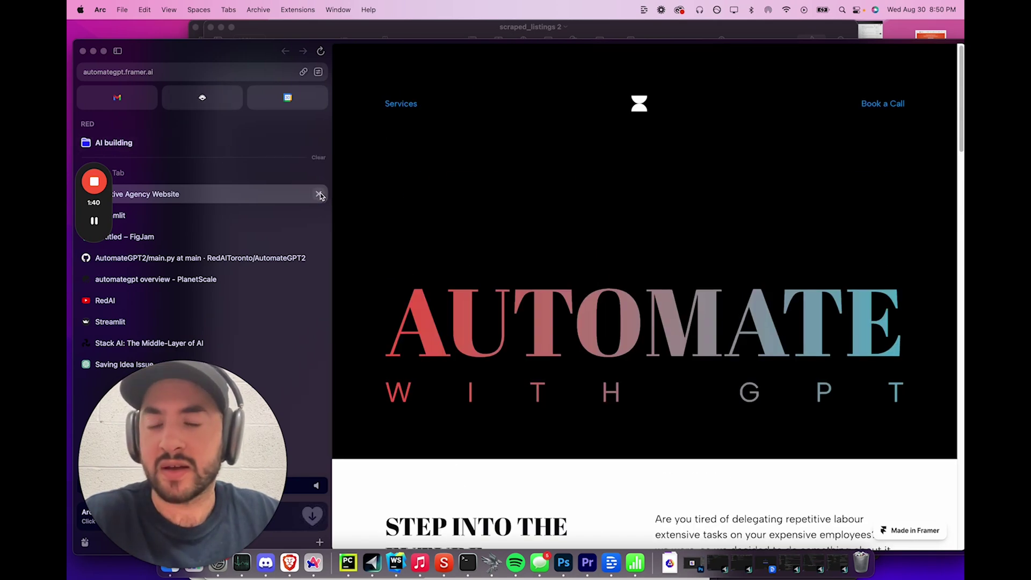
pyautogui.click(319, 194)
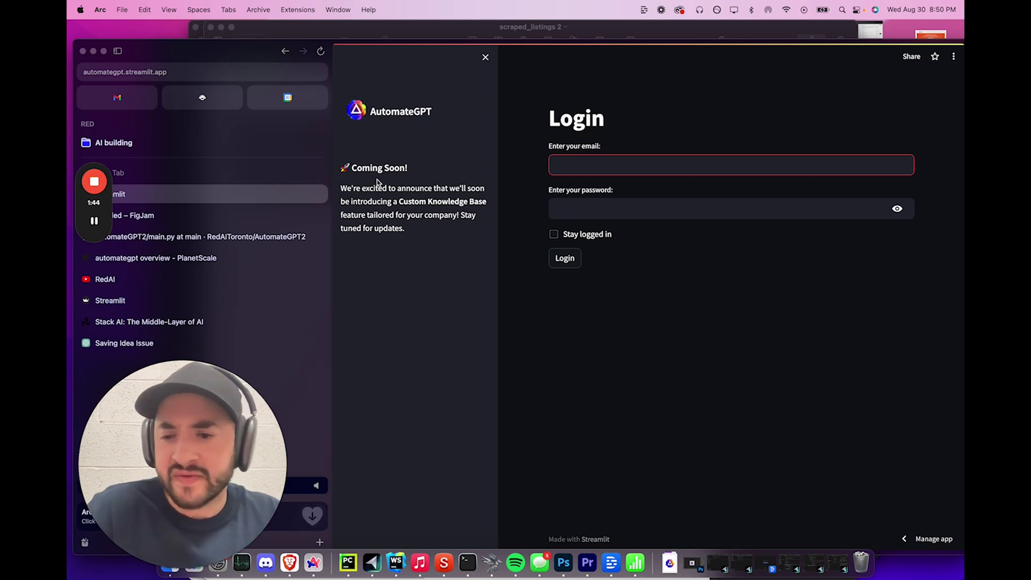
# Begin typing the test email address into the login email field, correcting a mistyped character.
pyautogui.moveTo(344, 168)
pyautogui.mouseDown()
pyautogui.moveTo(428, 226)
pyautogui.moveTo(342, 188)
pyautogui.moveTo(344, 169)
pyautogui.mouseUp()
pyautogui.click(429, 227)
pyautogui.click(344, 171)
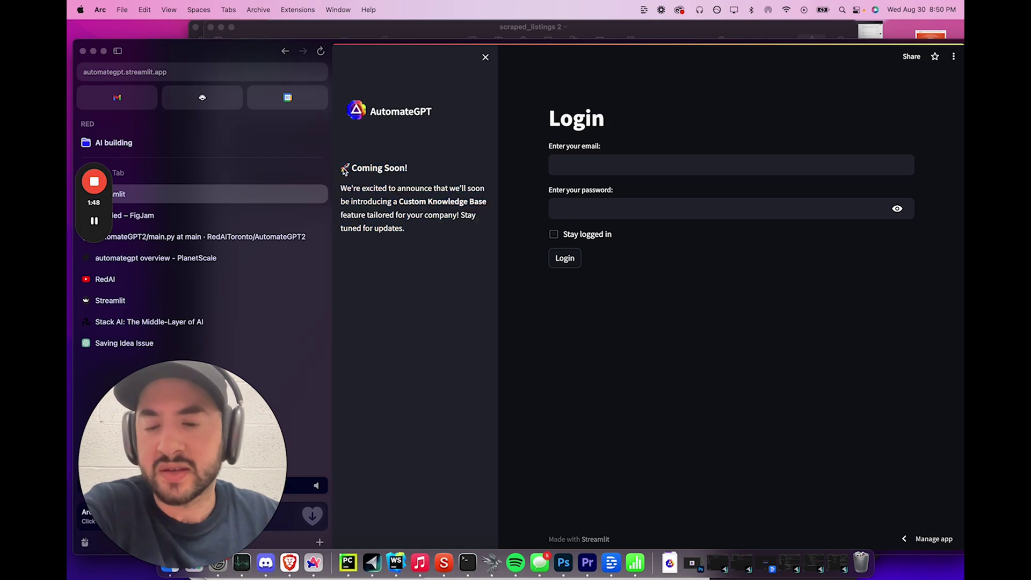
pyautogui.click(599, 170)
pyautogui.write('test@gmail')
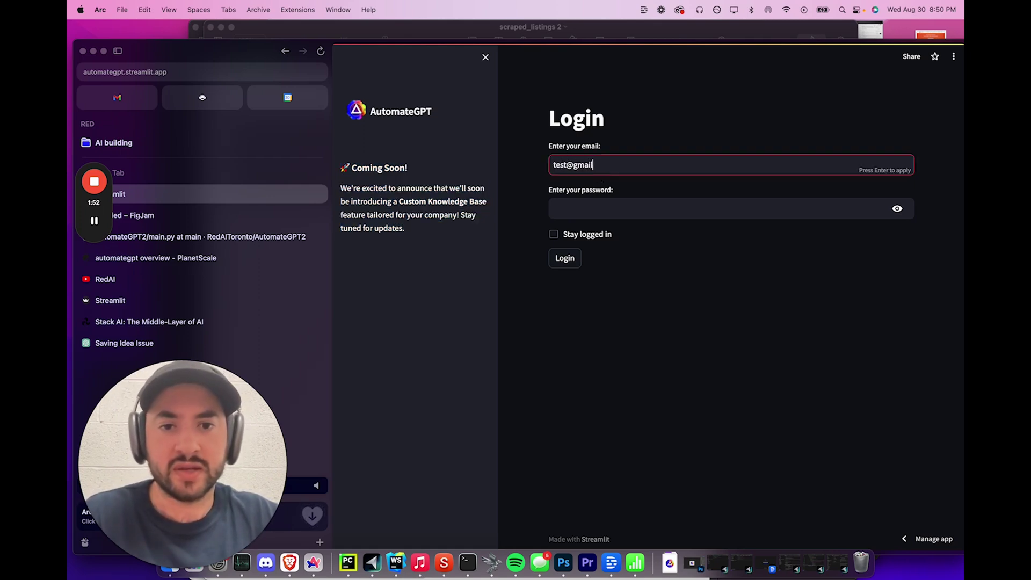
pyautogui.press('BackSpace')
pyautogui.press('BackSpace')
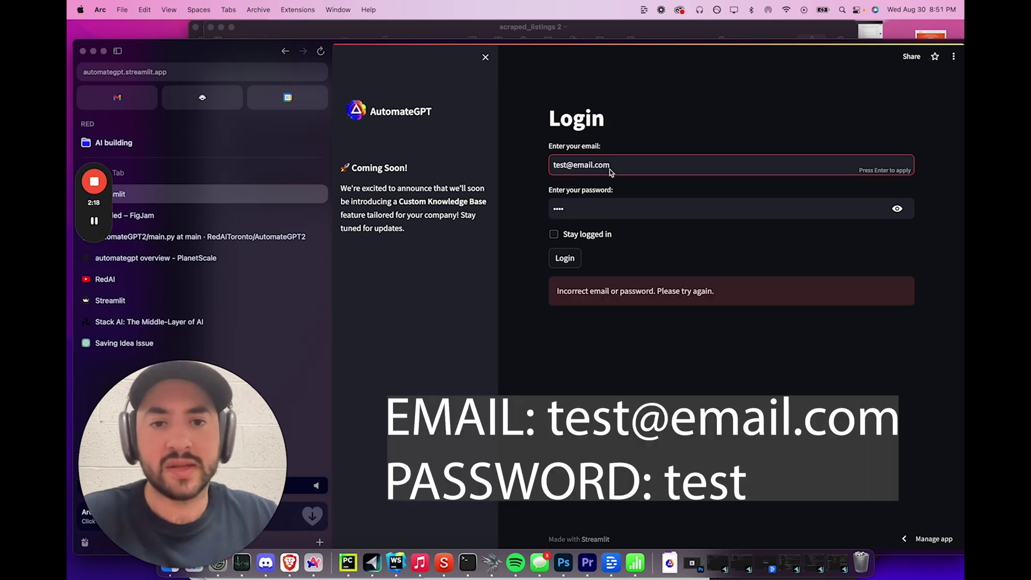
pyautogui.click(564, 257)
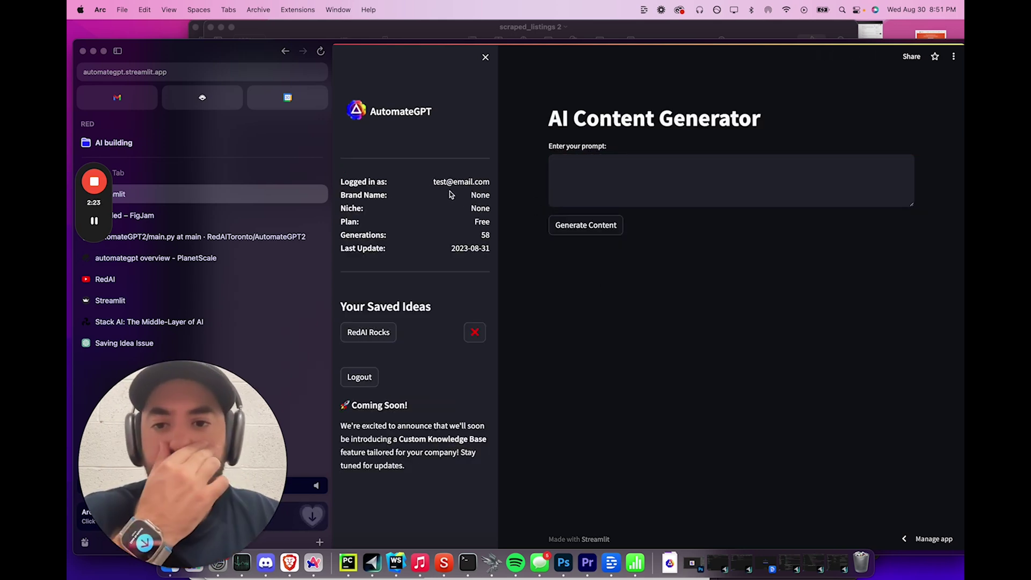
pyautogui.moveTo(433, 182); pyautogui.dragTo(492, 252)
pyautogui.click(478, 252)
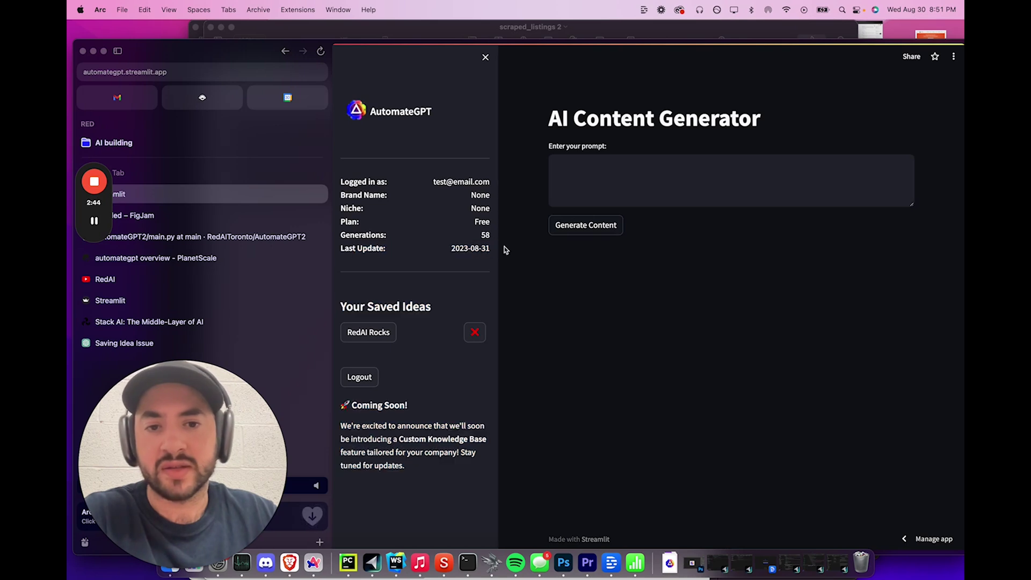
pyautogui.moveTo(345, 307); pyautogui.dragTo(447, 310)
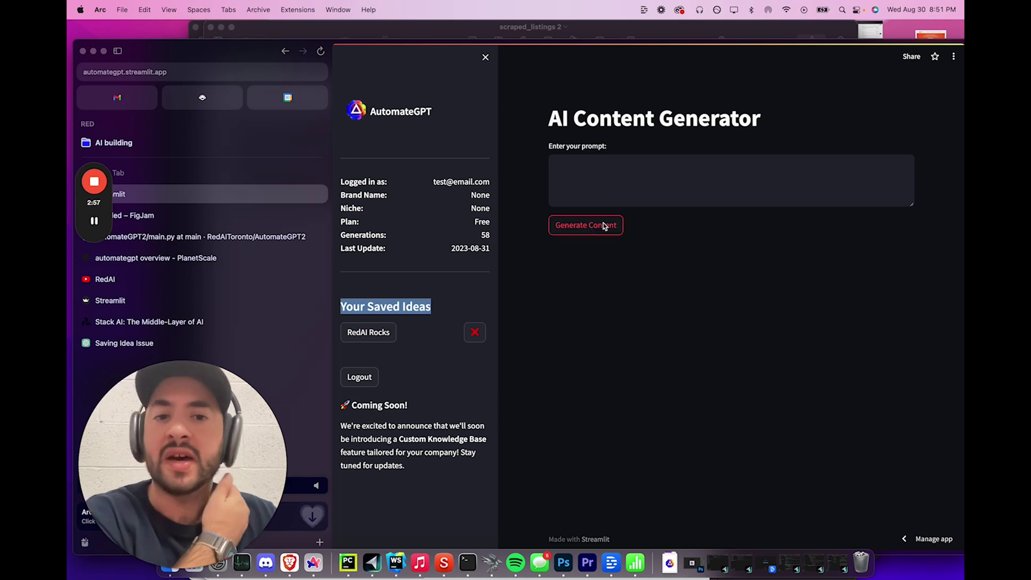
pyautogui.click(666, 171)
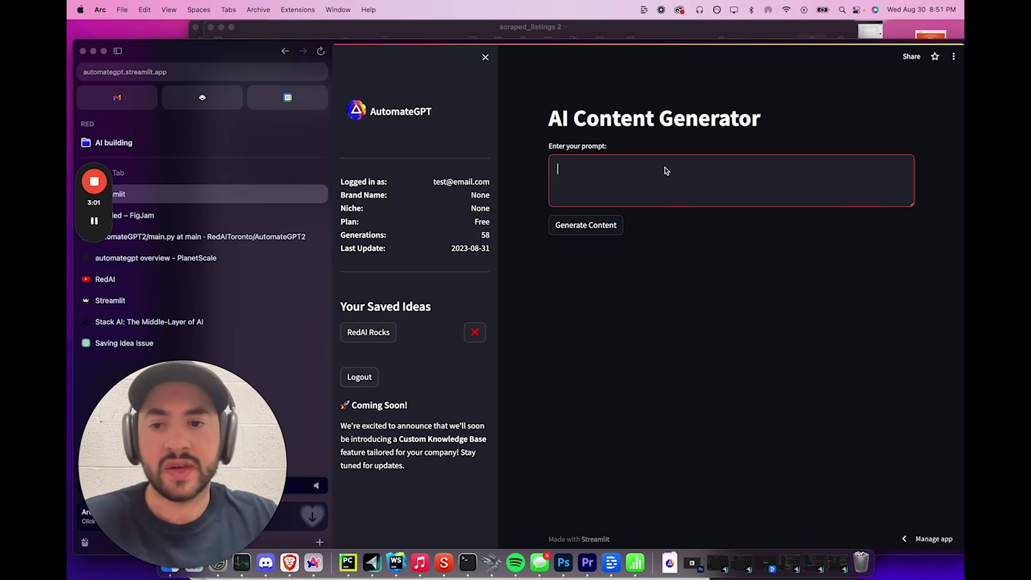
pyautogui.moveTo(94, 247); pyautogui.dragTo(790, 258)
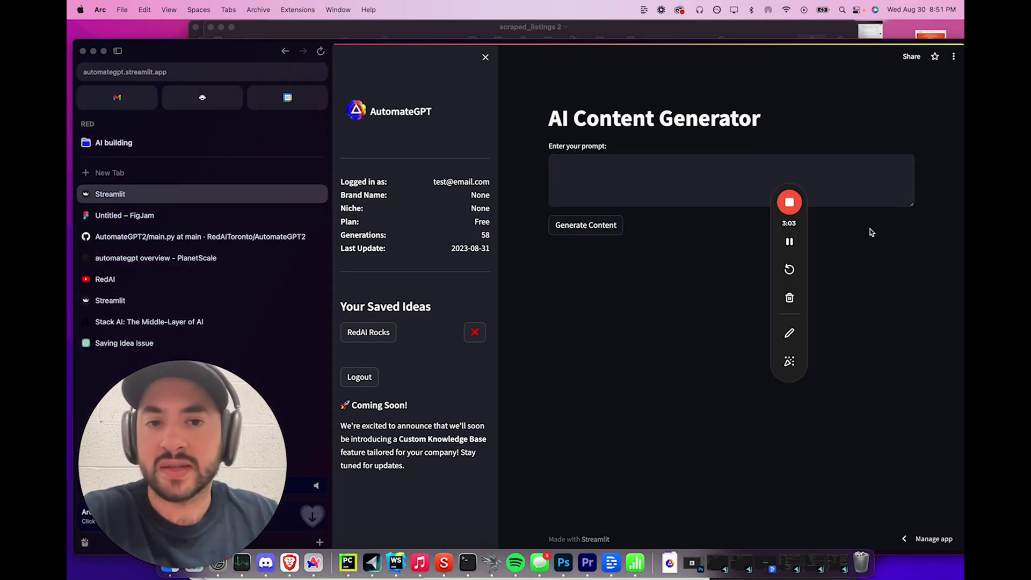
pyautogui.click(692, 181)
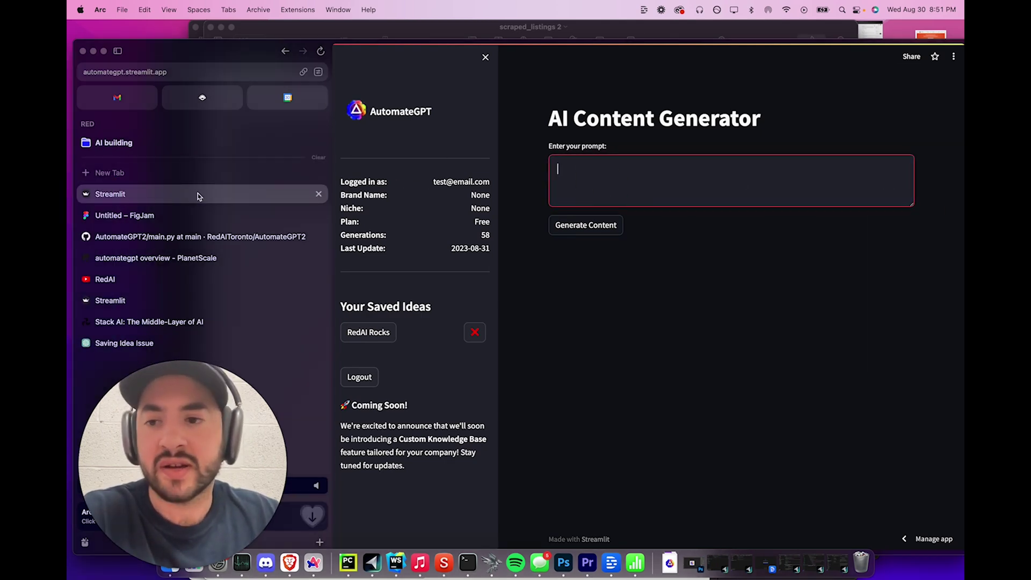
# Show the Stack AI streamlit flow and highlight the OpenAI node's content-plan instructions.
pyautogui.click(145, 321)
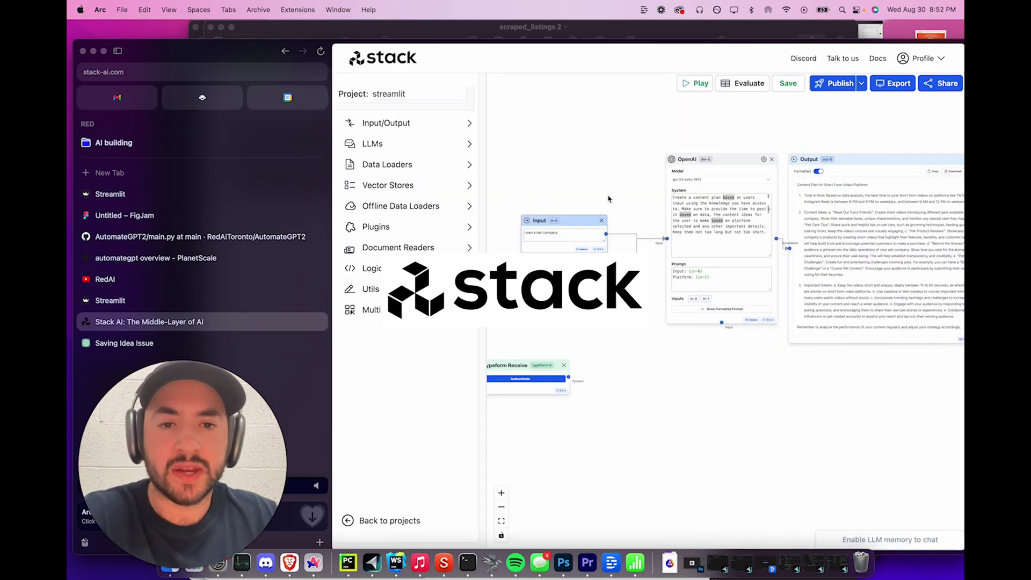
pyautogui.moveTo(598, 188); pyautogui.dragTo(536, 160)
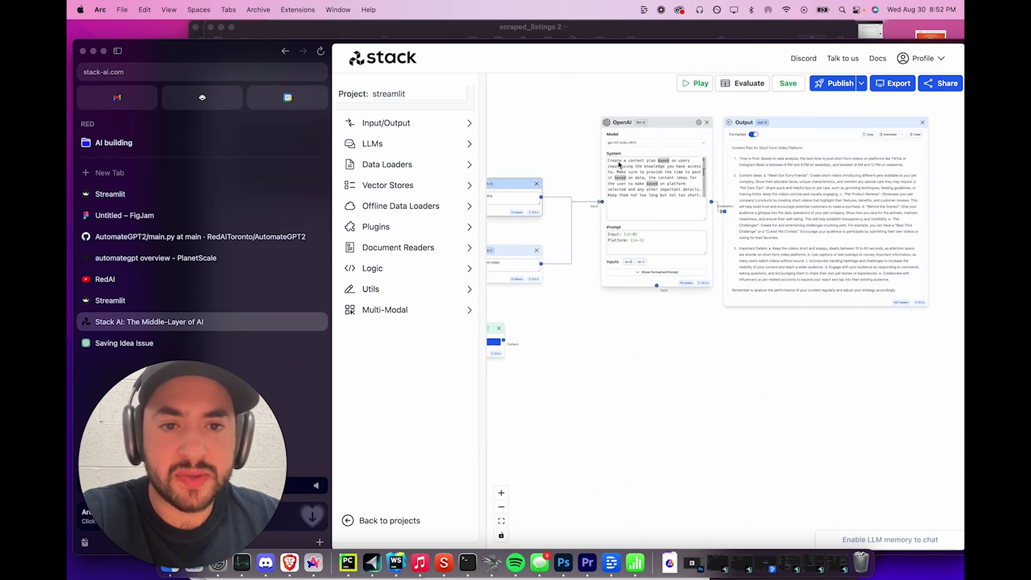
pyautogui.moveTo(619, 164); pyautogui.dragTo(693, 195)
pyautogui.doubleClick(682, 195)
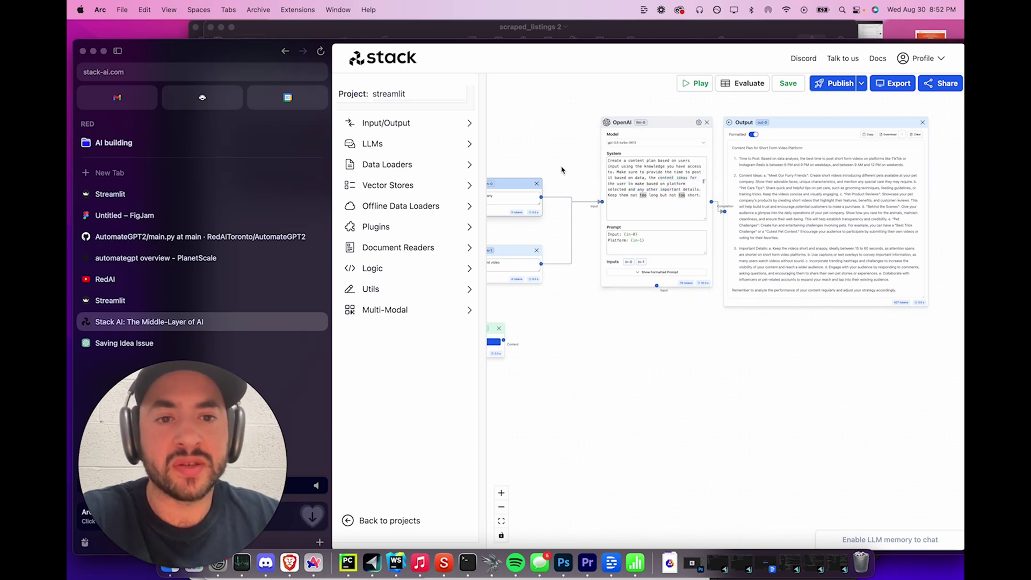
pyautogui.moveTo(774, 324); pyautogui.dragTo(728, 323)
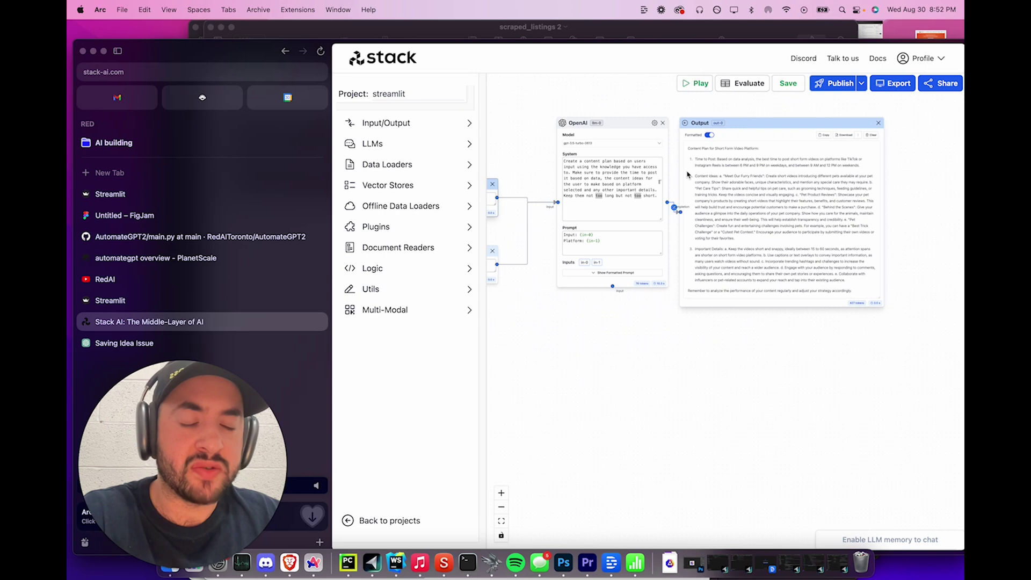
pyautogui.hscroll(-5, 524, 288)
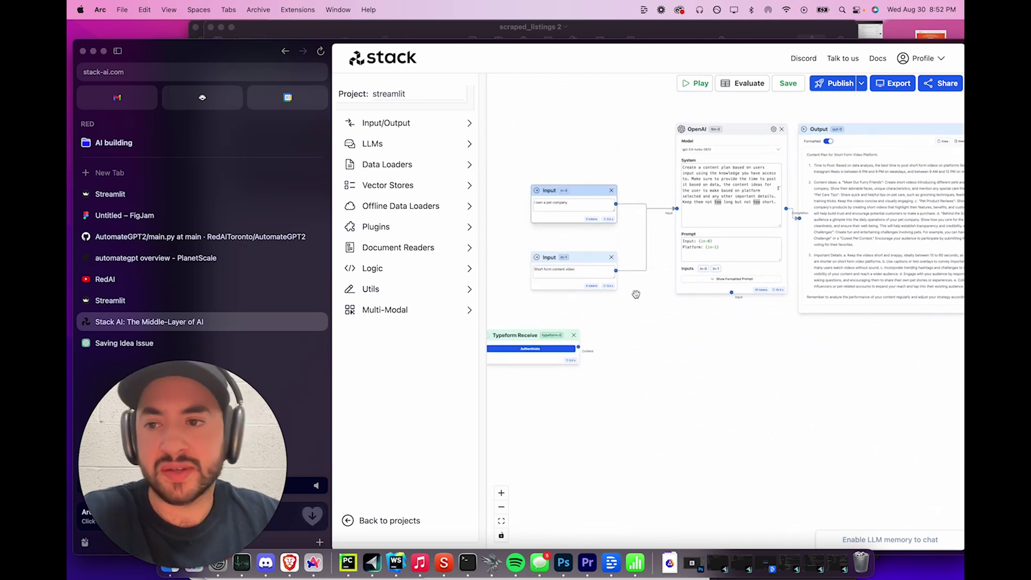
# Enter the restaurant 3-burgers-for-$20 prompt and generate the TikTok content plan.
pyautogui.click(221, 300)
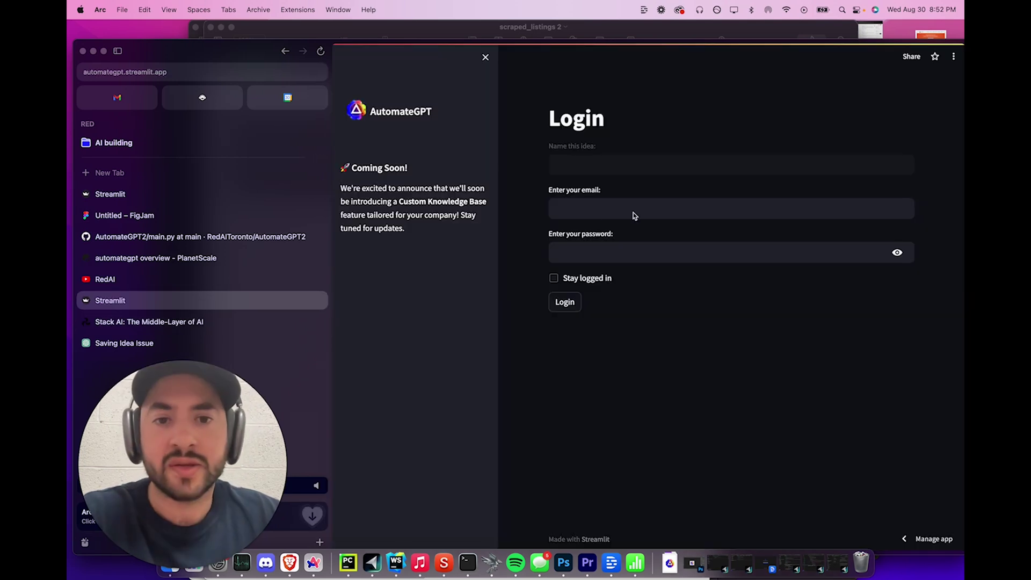
pyautogui.click(214, 196)
pyautogui.write('I ow')
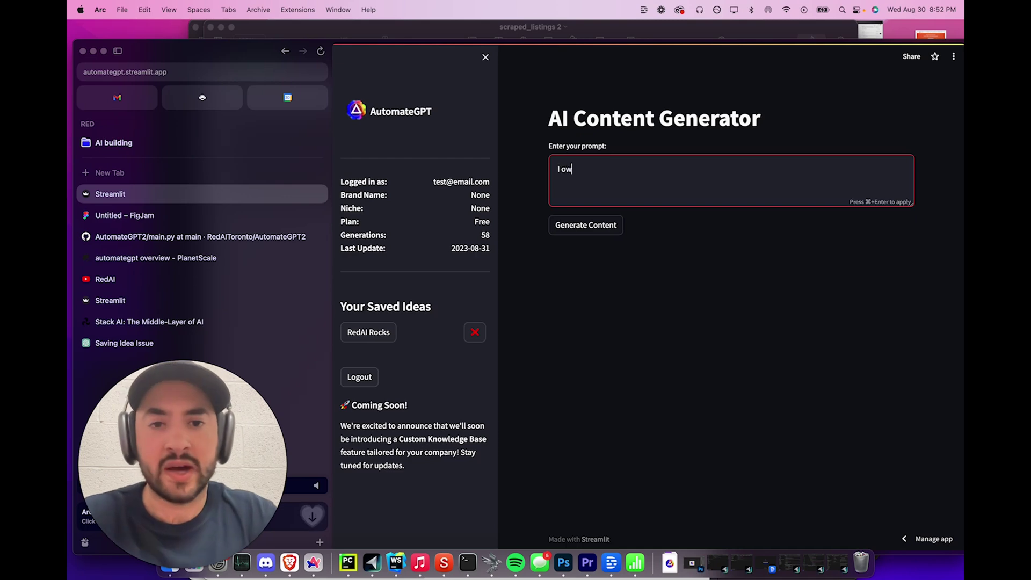
pyautogui.write('n a restuarant and we have a deal for 3 burgers for $20, give me a tiktok idea')
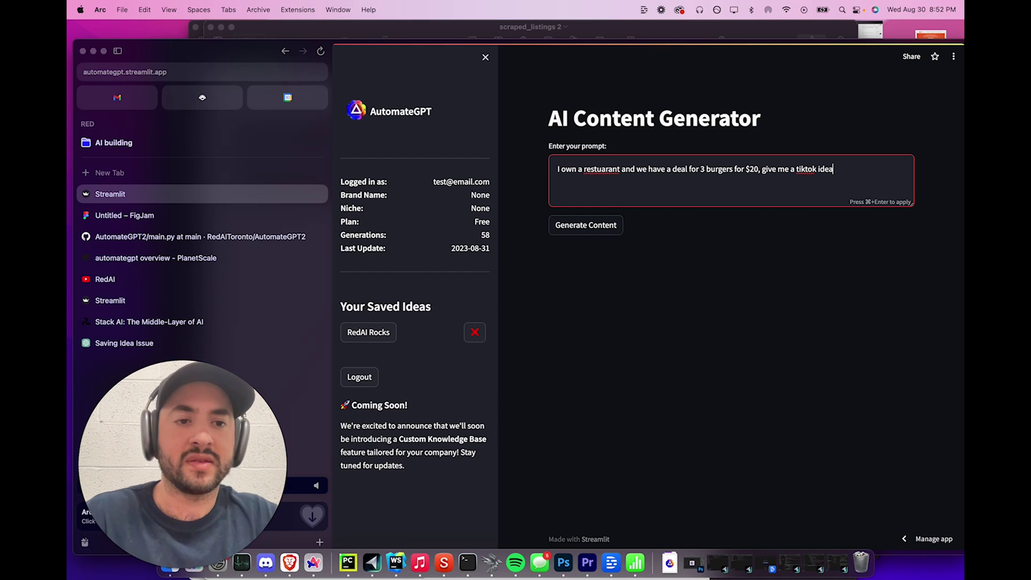
pyautogui.click(582, 227)
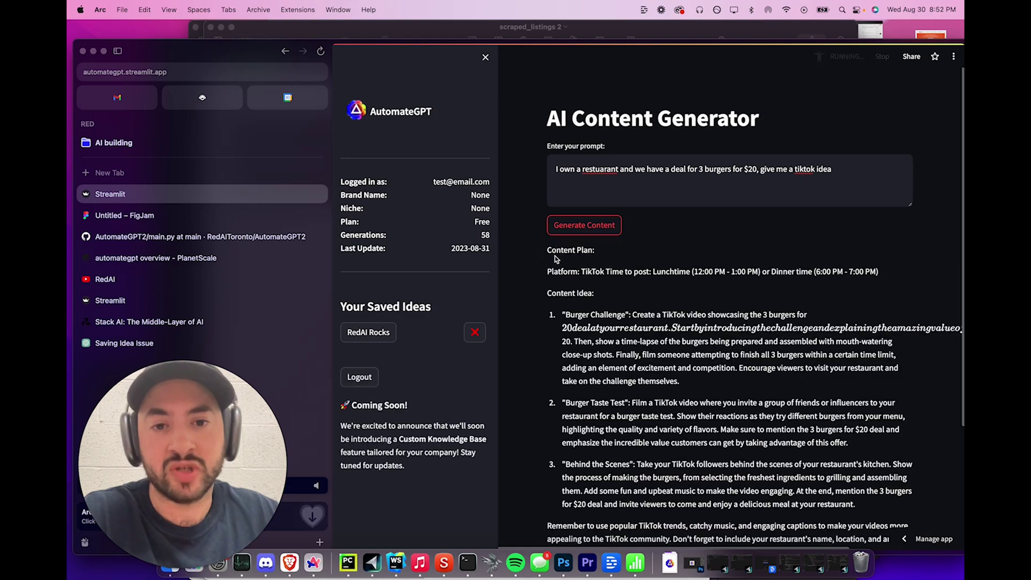
pyautogui.scroll(-5, 558, 188)
pyautogui.scroll(8, 559, 188)
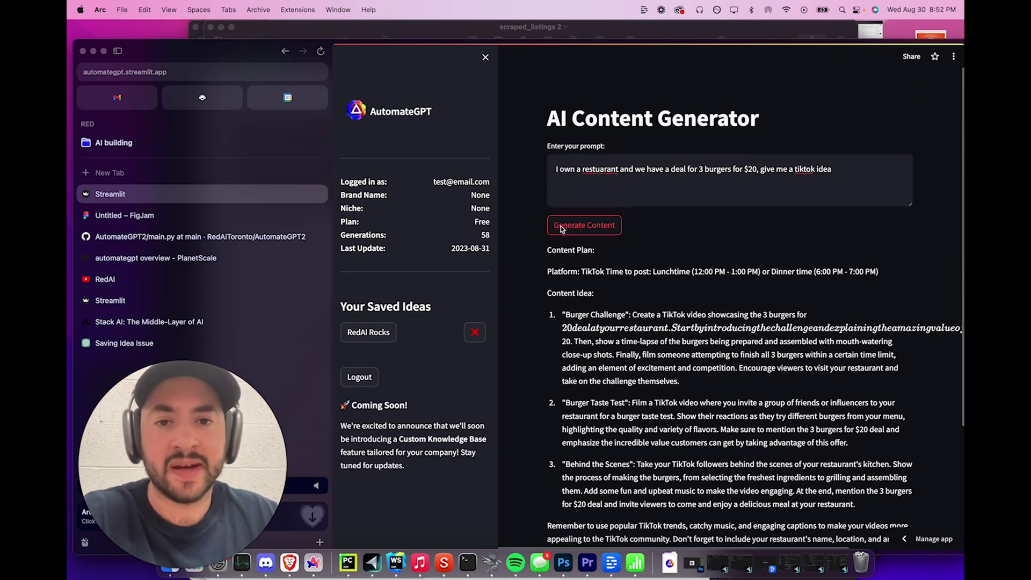
pyautogui.scroll(-8, 559, 188)
pyautogui.scroll(1, 609, 210)
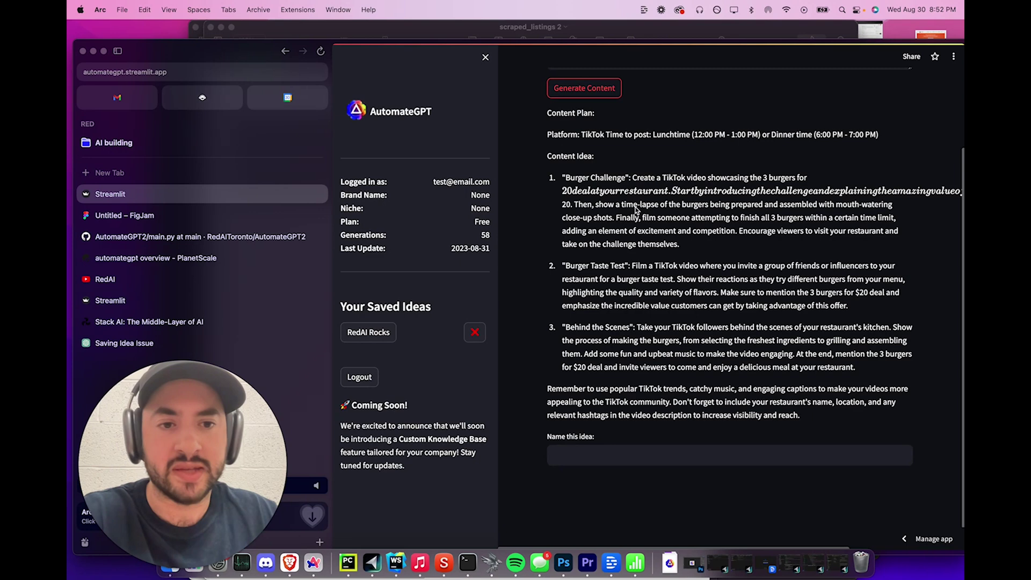
pyautogui.scroll(1, 638, 212)
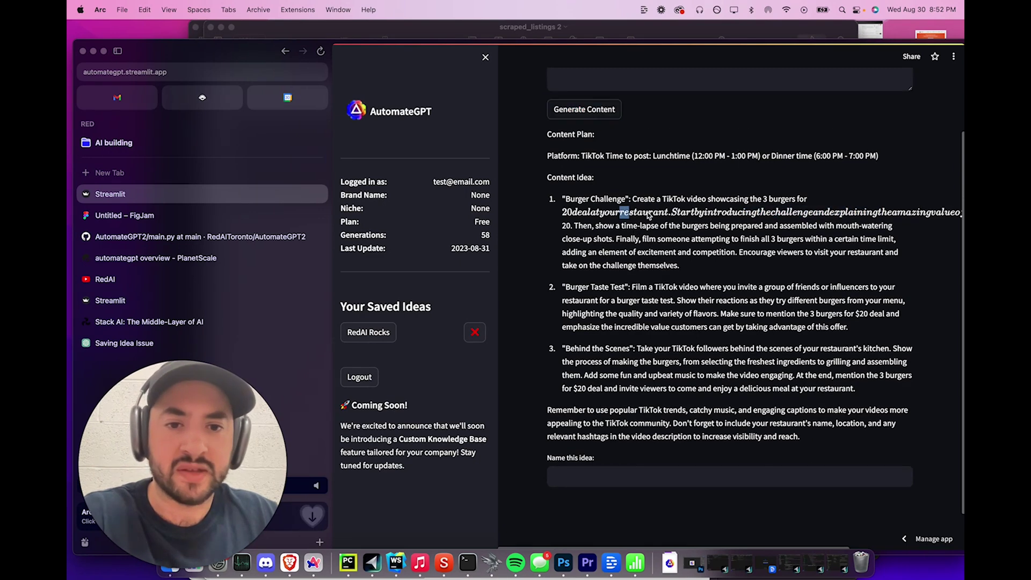
pyautogui.scroll(1, 647, 208)
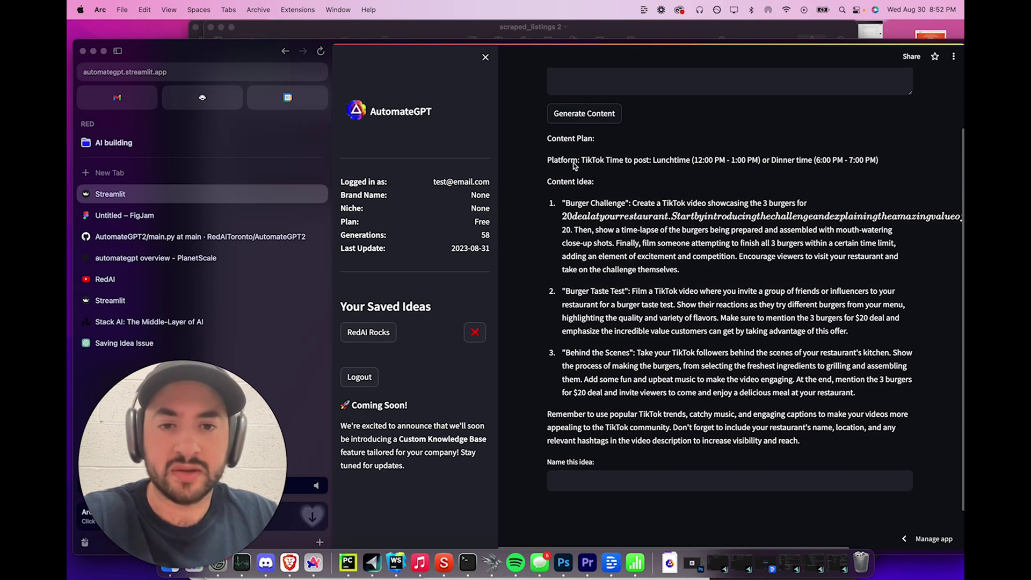
pyautogui.scroll(2, 613, 188)
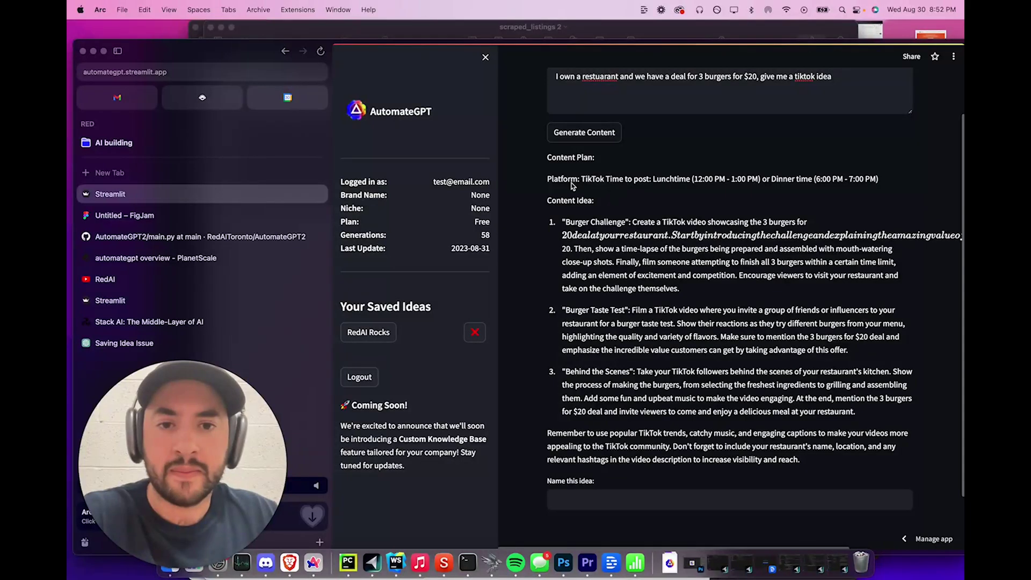
pyautogui.moveTo(633, 180); pyautogui.dragTo(695, 181)
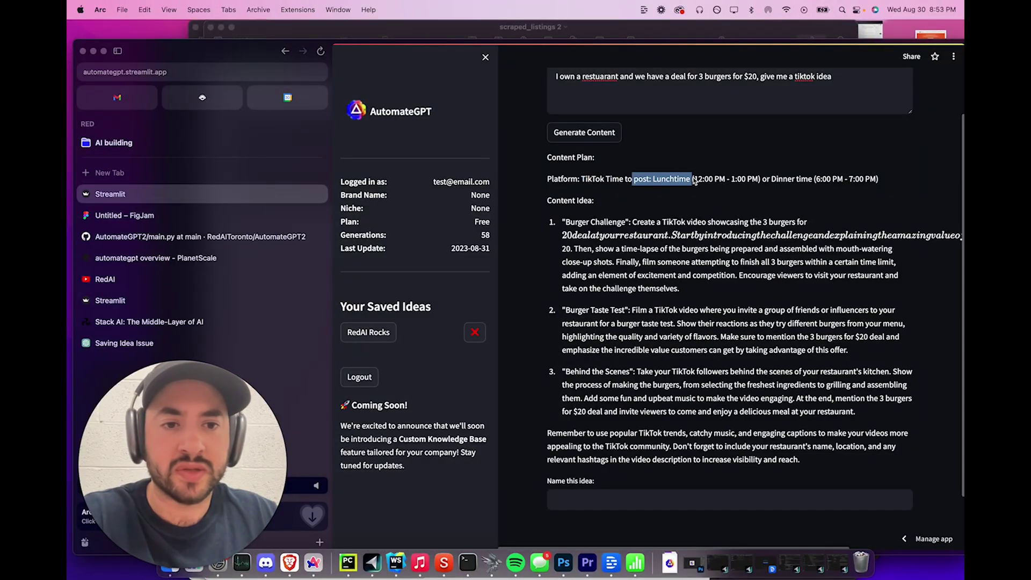
pyautogui.scroll(-1, 658, 218)
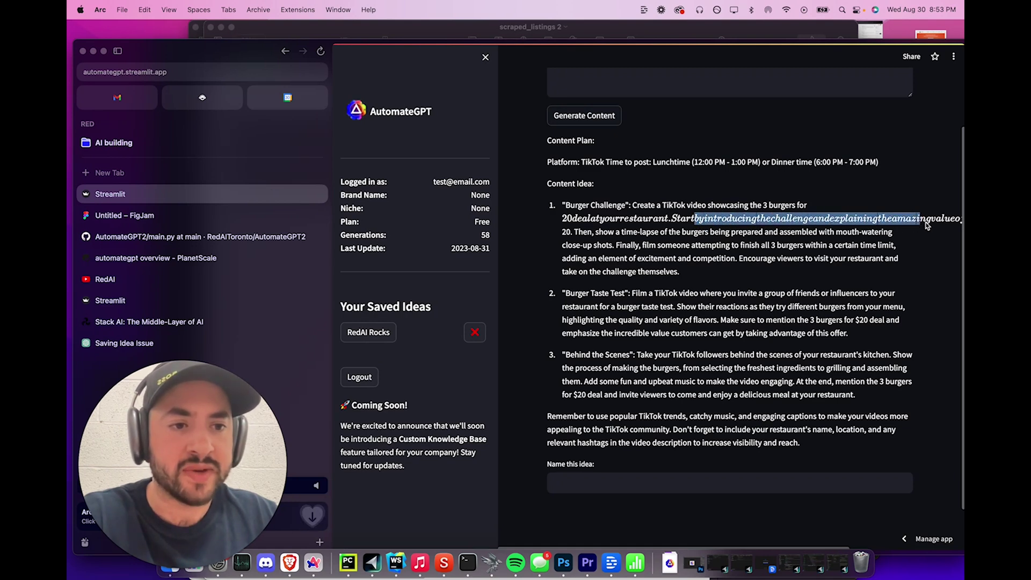
pyautogui.click(951, 225)
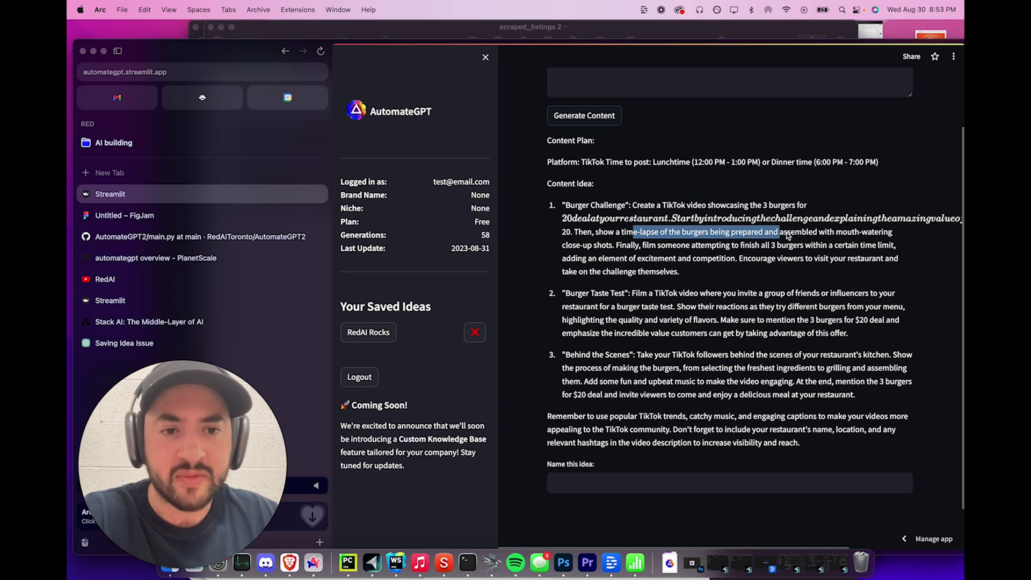
pyautogui.moveTo(893, 237); pyautogui.dragTo(645, 250)
pyautogui.scroll(-2, 611, 250)
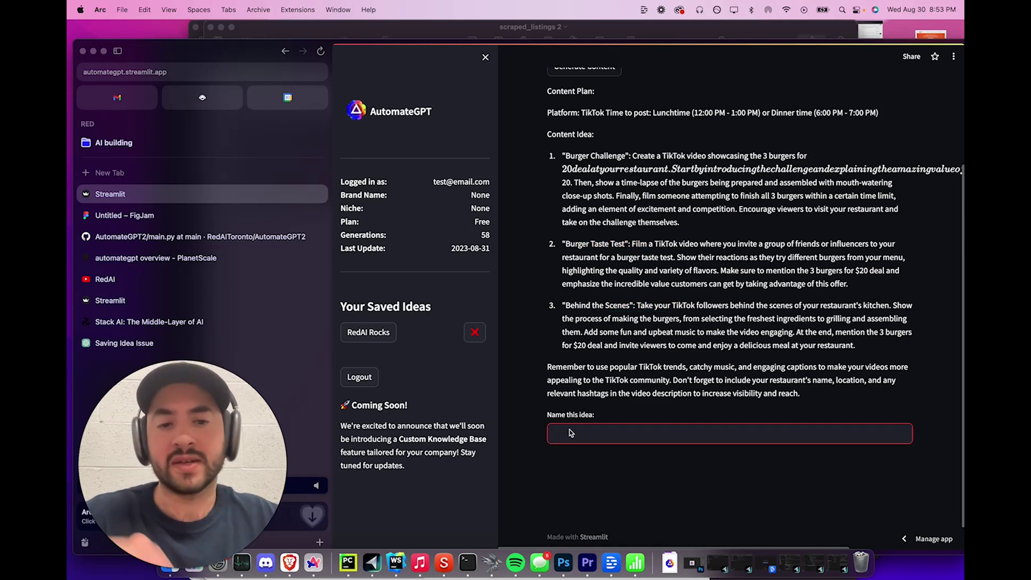
# Type the name Tiktok Burger into the Name this idea field.
pyautogui.write('Tiktok B')
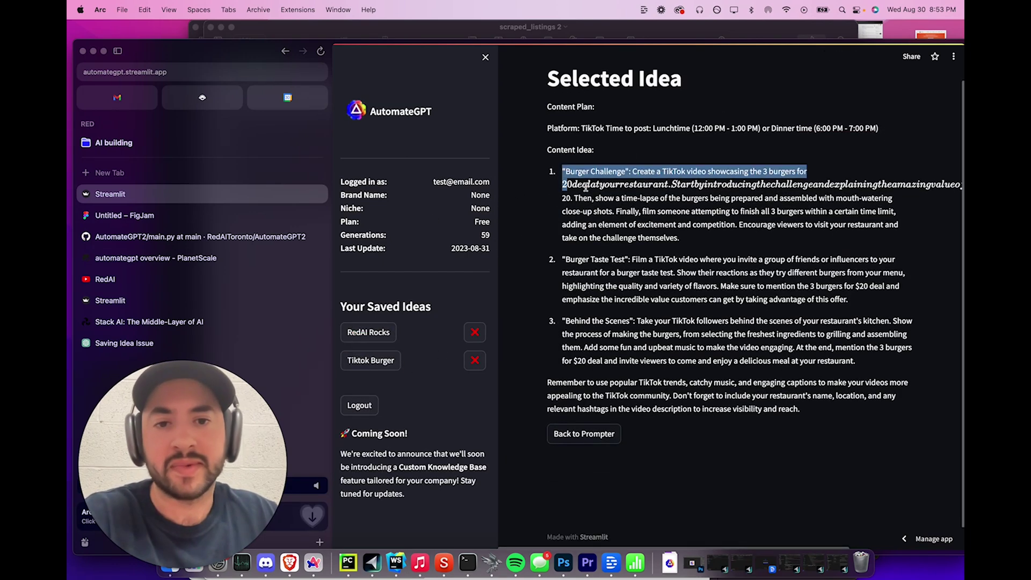
# Open the RedAI Rocks saved idea and briefly check the PlanetScale overview.
pyautogui.click(368, 332)
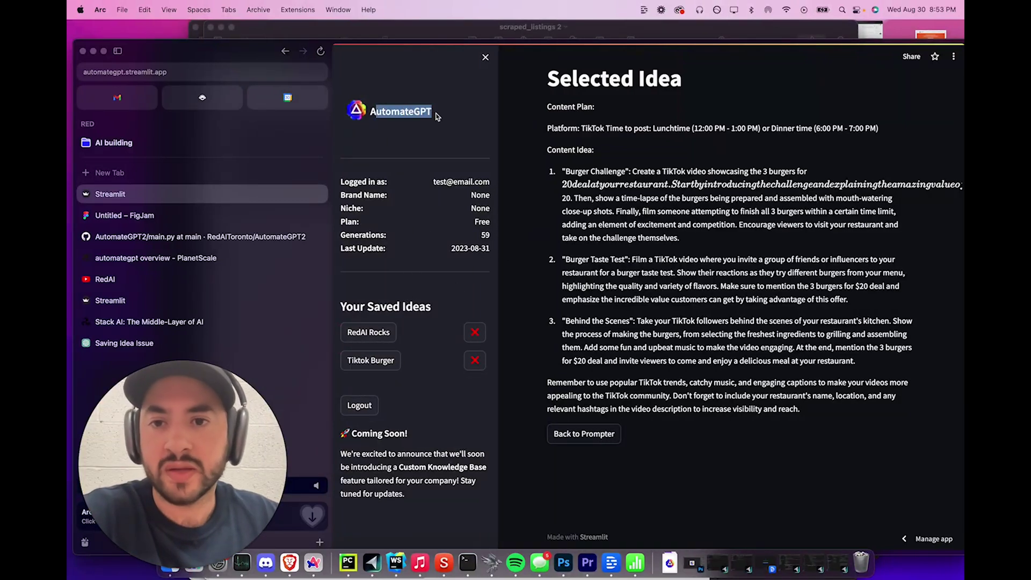
pyautogui.click(607, 128)
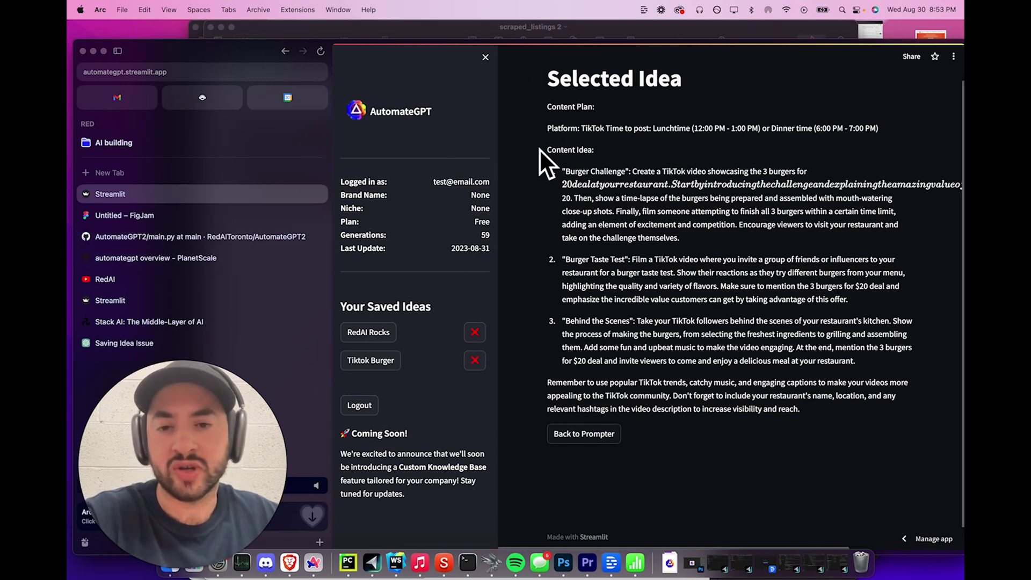
pyautogui.click(245, 259)
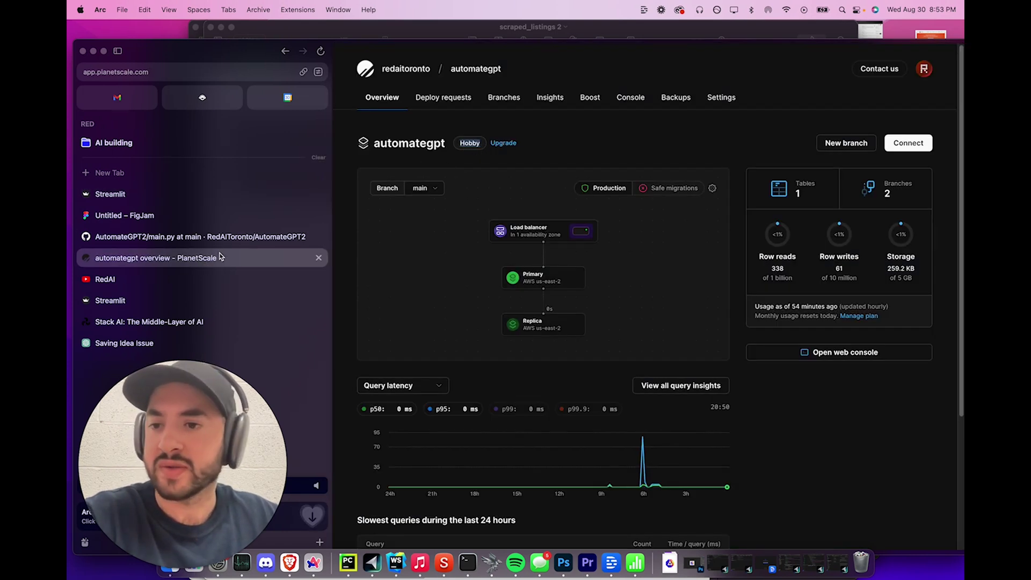
pyautogui.click(156, 195)
# Select and deselect the Selected Idea's content-plan text, then switch to the Stack AI editor.
pyautogui.scroll(-2, 657, 243)
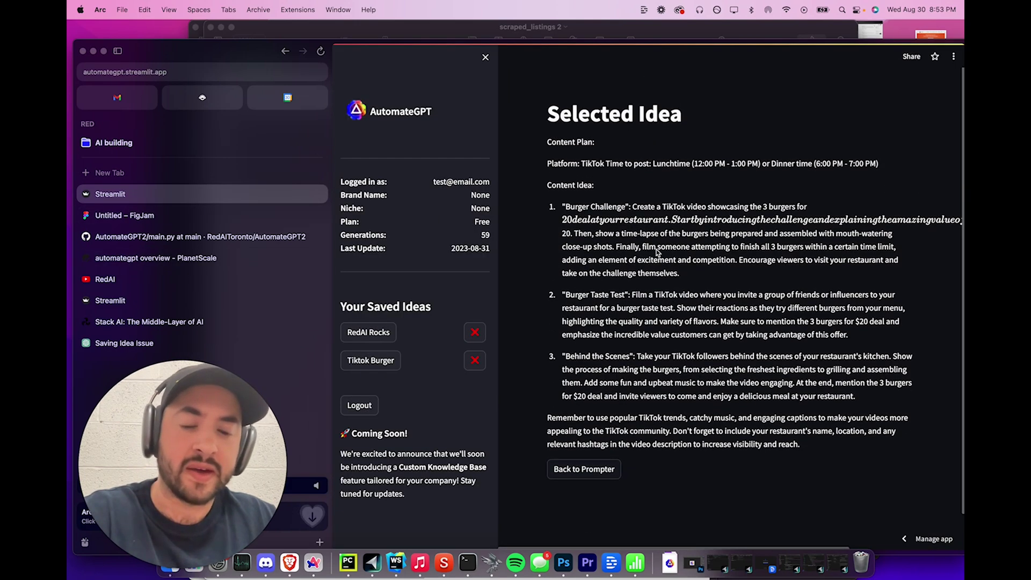
pyautogui.moveTo(552, 85); pyautogui.dragTo(824, 412)
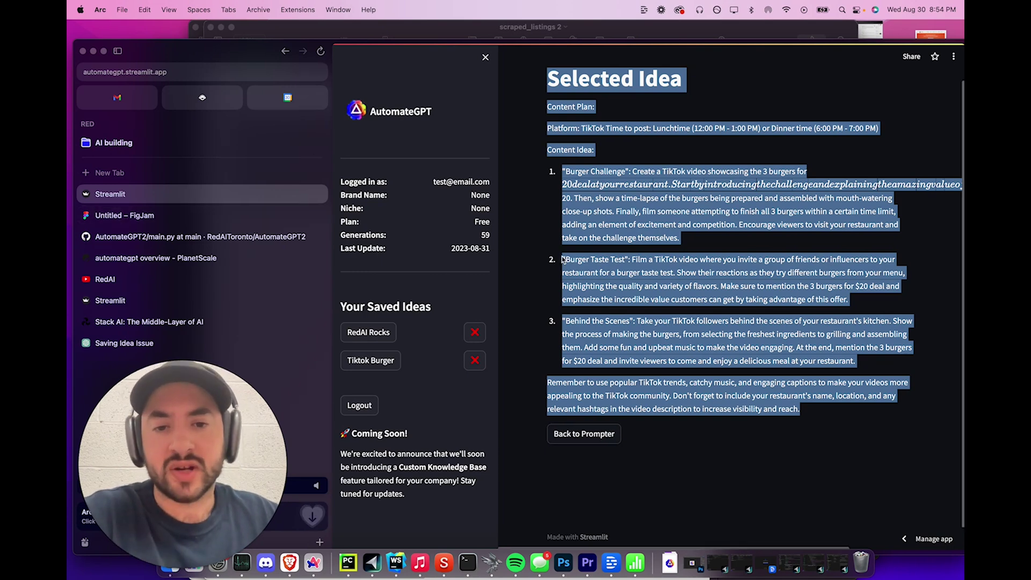
pyautogui.click(547, 105)
pyautogui.moveTo(549, 119); pyautogui.dragTo(803, 411)
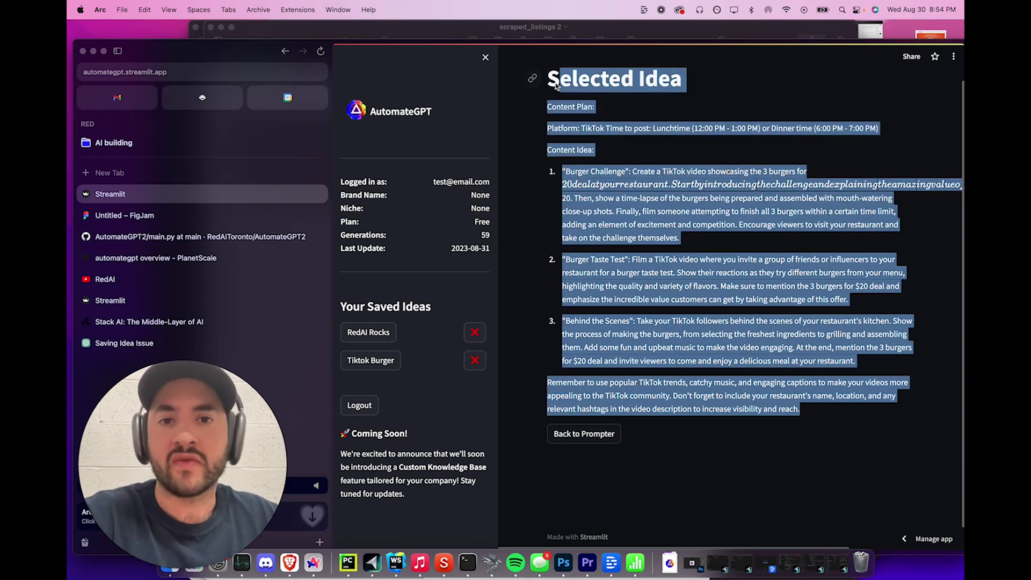
pyautogui.click(548, 86)
pyautogui.moveTo(544, 82)
pyautogui.mouseDown()
pyautogui.moveTo(881, 397)
pyautogui.moveTo(822, 414)
pyautogui.moveTo(547, 81)
pyautogui.mouseUp()
pyautogui.click(547, 80)
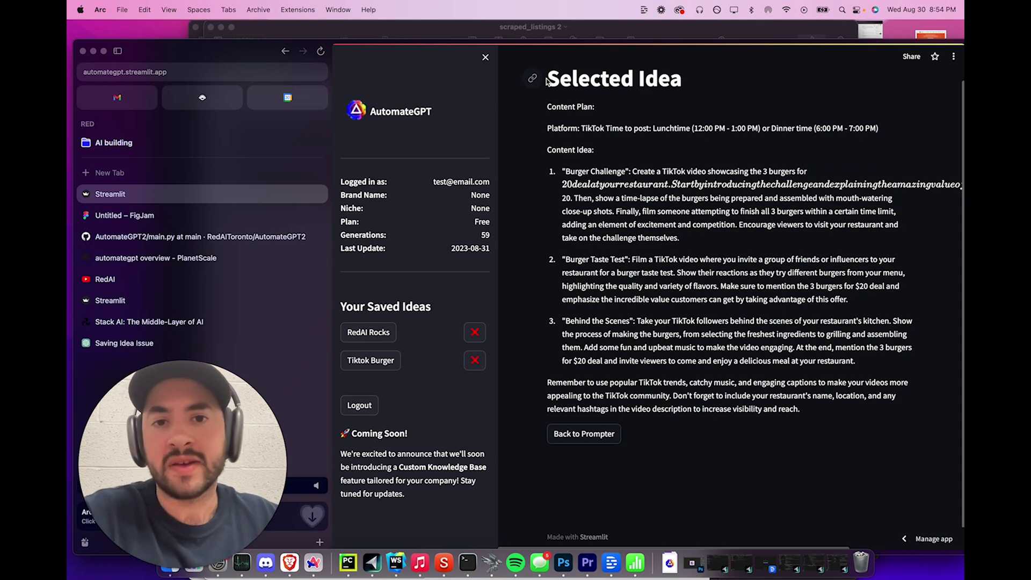
pyautogui.moveTo(564, 170); pyautogui.dragTo(862, 417)
pyautogui.click(494, 136)
pyautogui.click(836, 410)
pyautogui.click(718, 371)
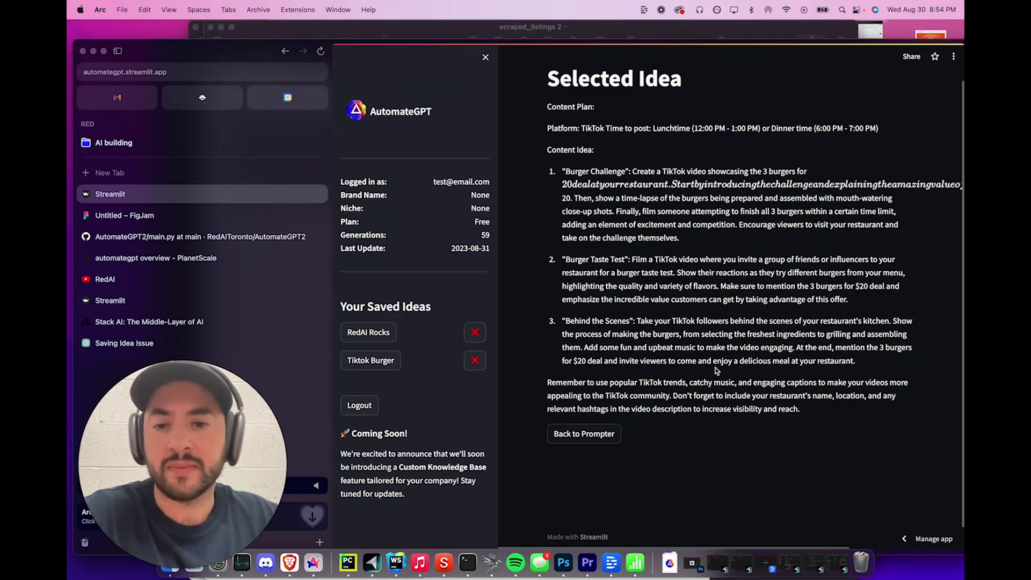
pyautogui.click(177, 322)
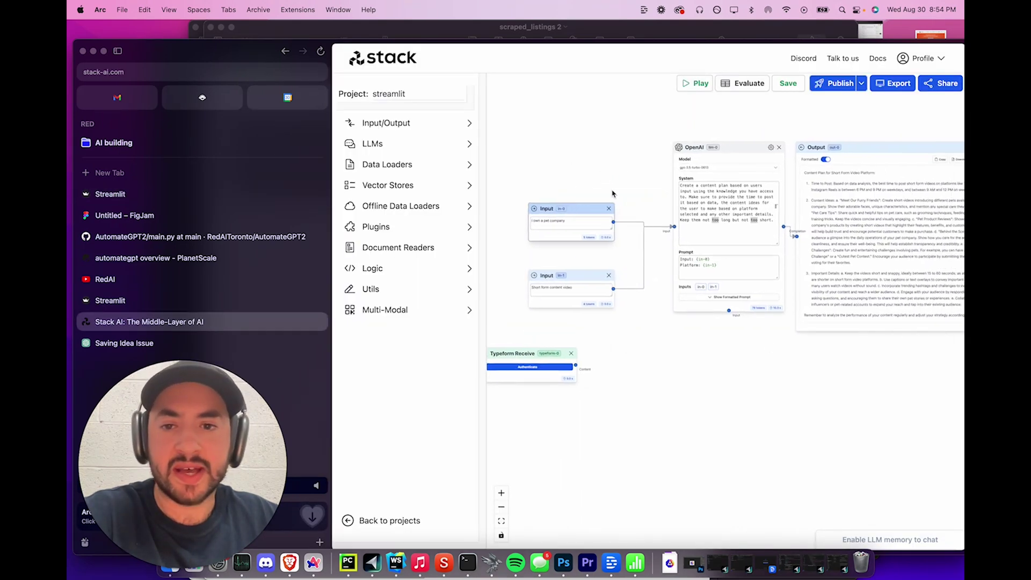
# Toggle Offline Data Loaders, pan the canvas, and move the second Input node (in-1) up.
pyautogui.click(417, 212)
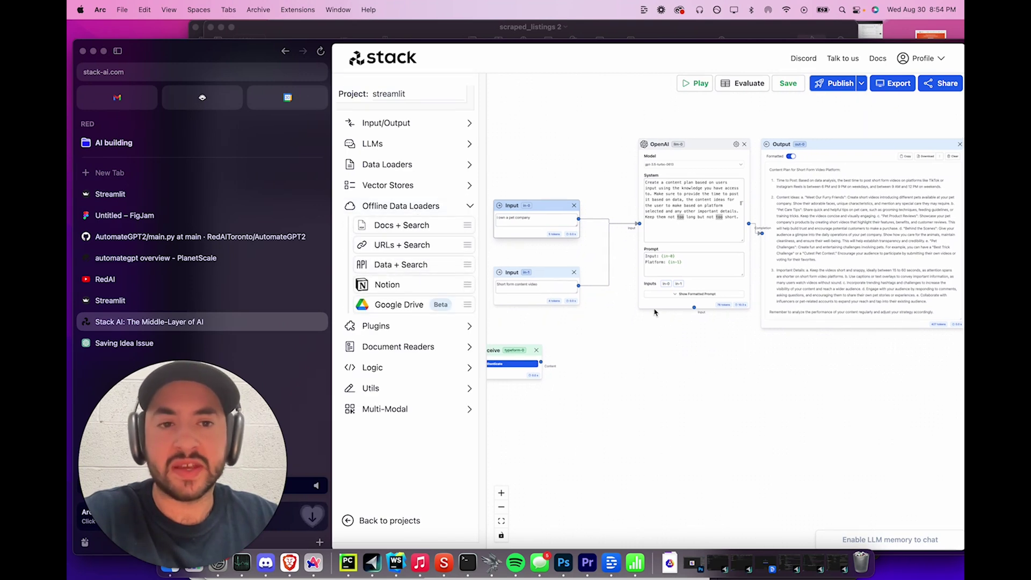
pyautogui.click(403, 208)
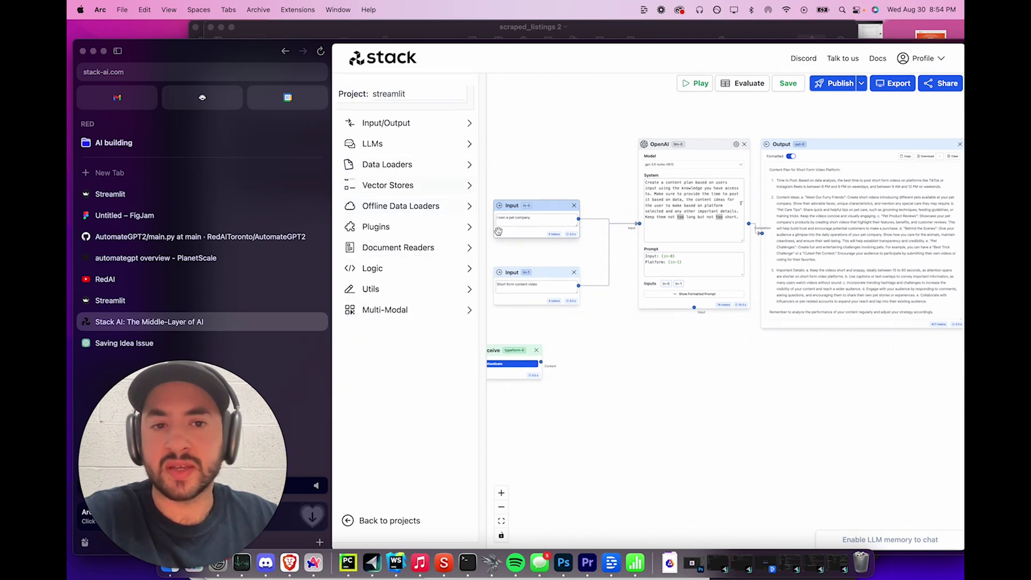
pyautogui.moveTo(649, 351); pyautogui.dragTo(671, 342)
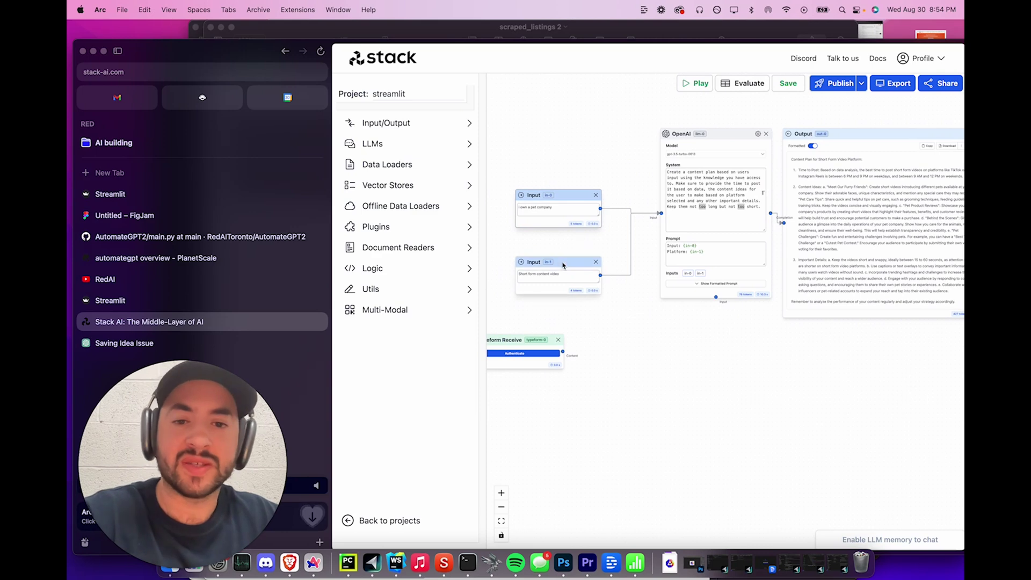
pyautogui.moveTo(561, 249); pyautogui.dragTo(562, 246)
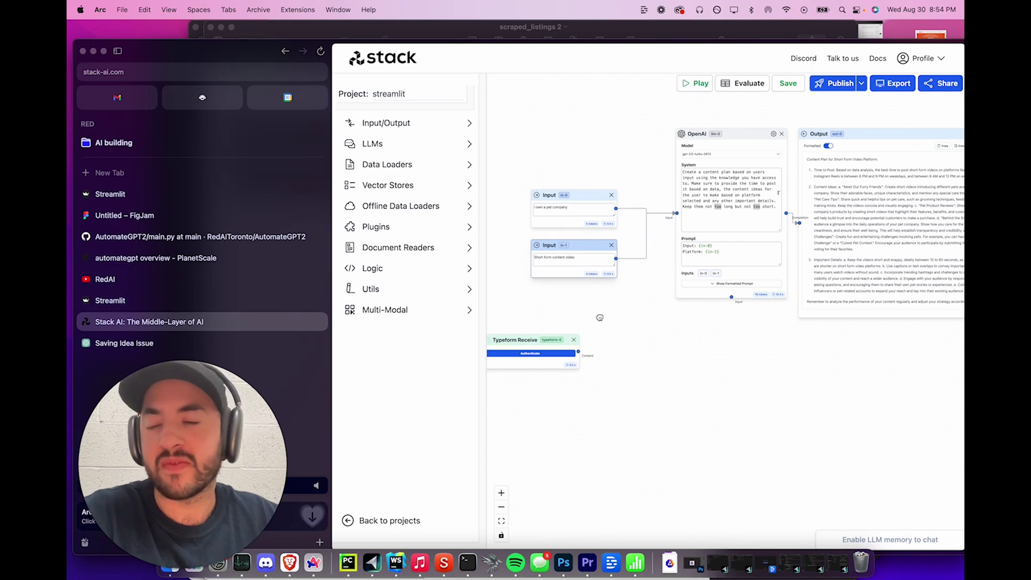
# Switch back to the logged-in AutomateGPT tab showing the burger-deal plan and two saved ideas.
pyautogui.click(181, 301)
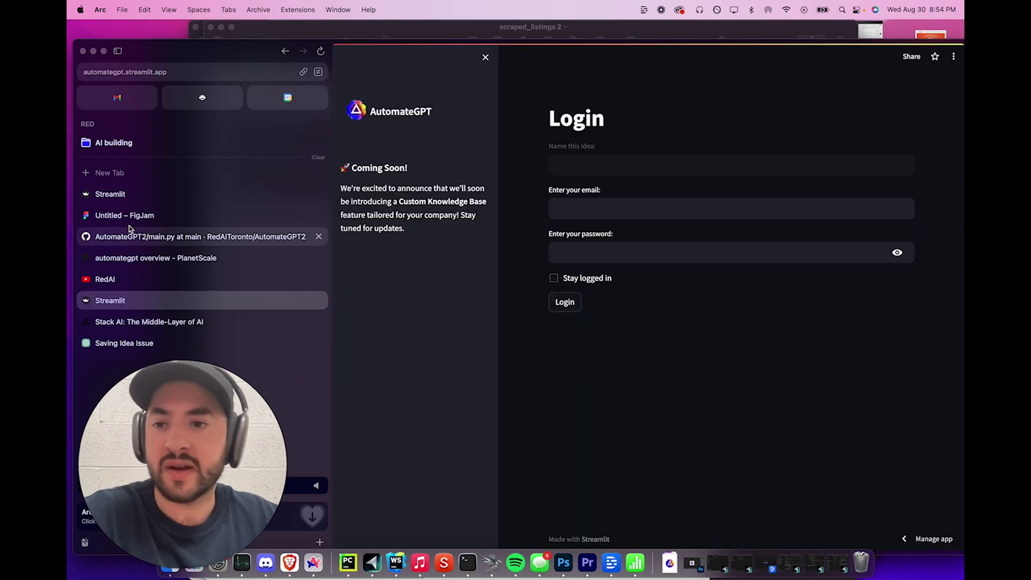
pyautogui.click(126, 194)
pyautogui.moveTo(268, 408); pyautogui.dragTo(870, 410)
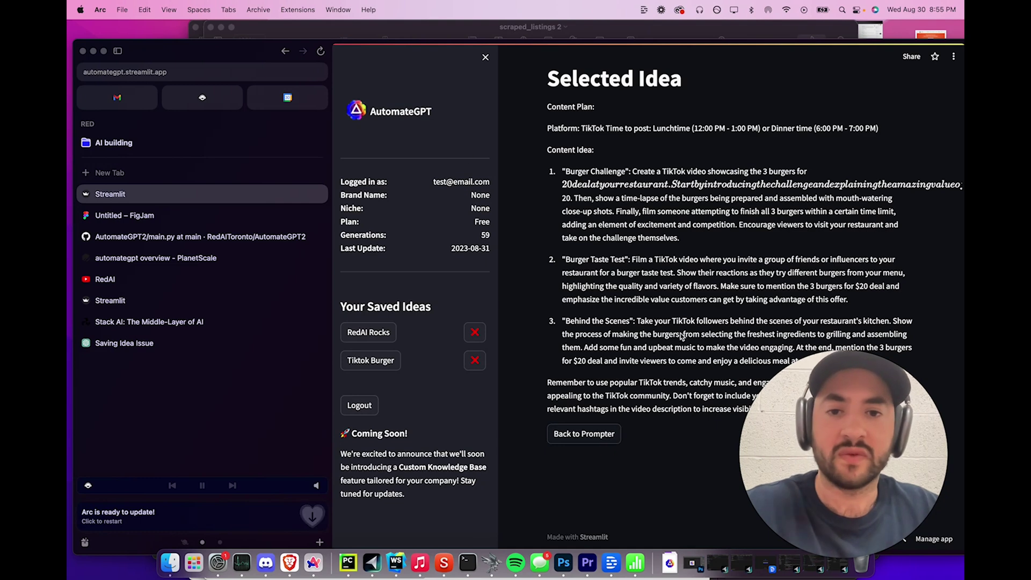
pyautogui.moveTo(810, 441); pyautogui.dragTo(167, 422)
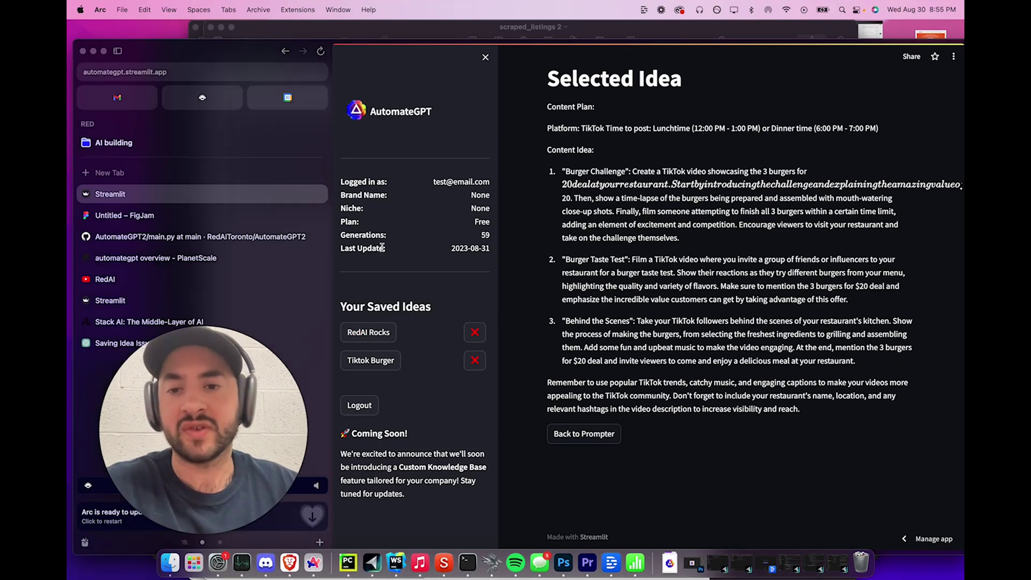
pyautogui.moveTo(492, 248); pyautogui.dragTo(342, 234)
pyautogui.click(485, 261)
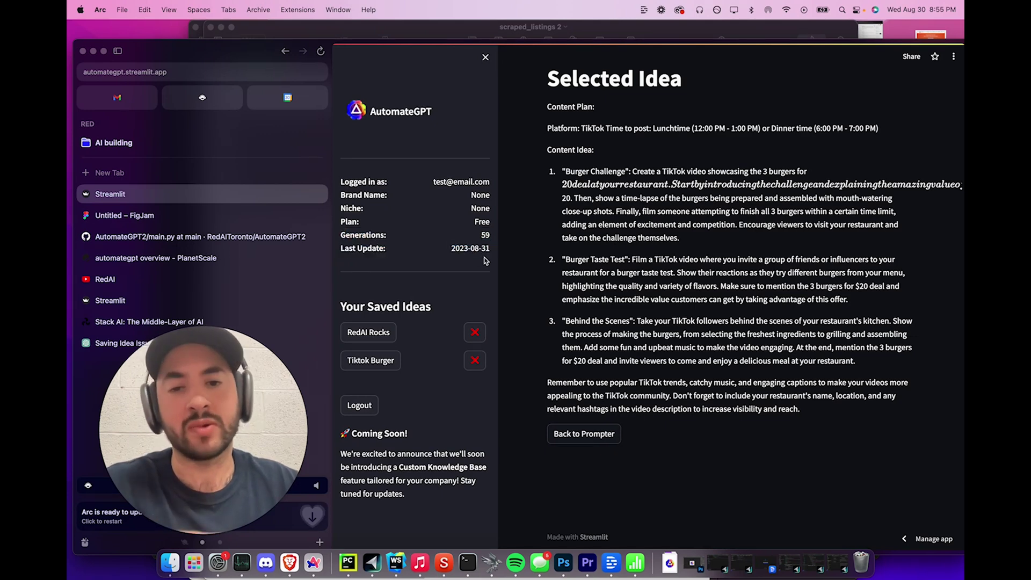
pyautogui.moveTo(486, 258); pyautogui.dragTo(379, 240)
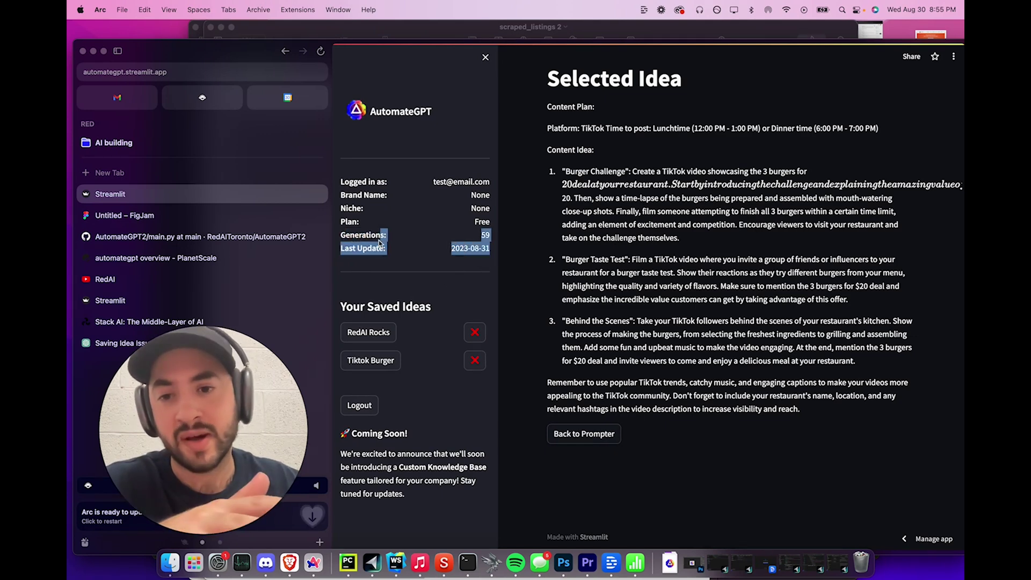
pyautogui.click(489, 257)
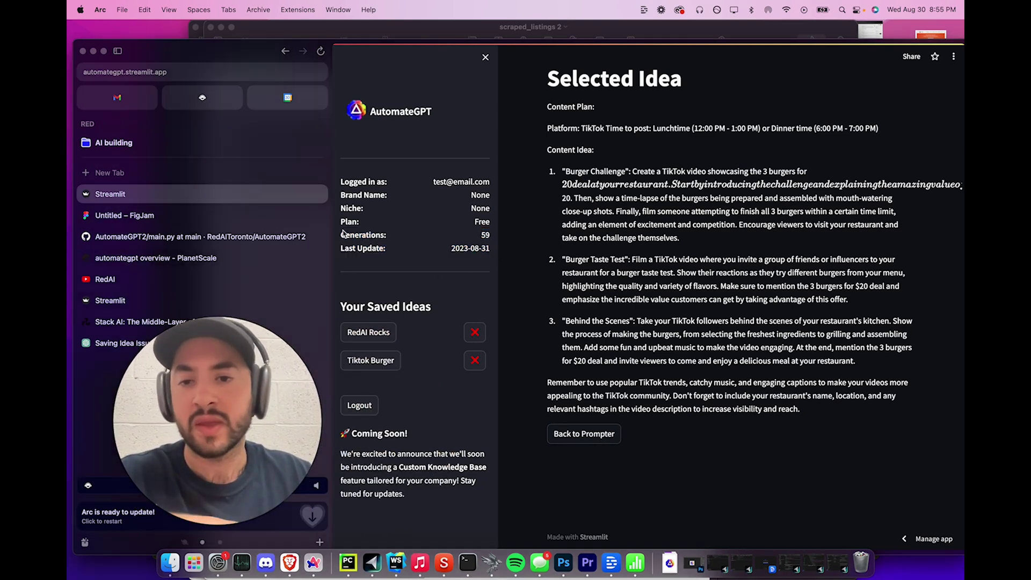
pyautogui.moveTo(344, 233)
pyautogui.mouseDown()
pyautogui.moveTo(495, 254)
pyautogui.moveTo(344, 231)
pyautogui.mouseUp()
pyautogui.click(494, 254)
pyautogui.click(496, 252)
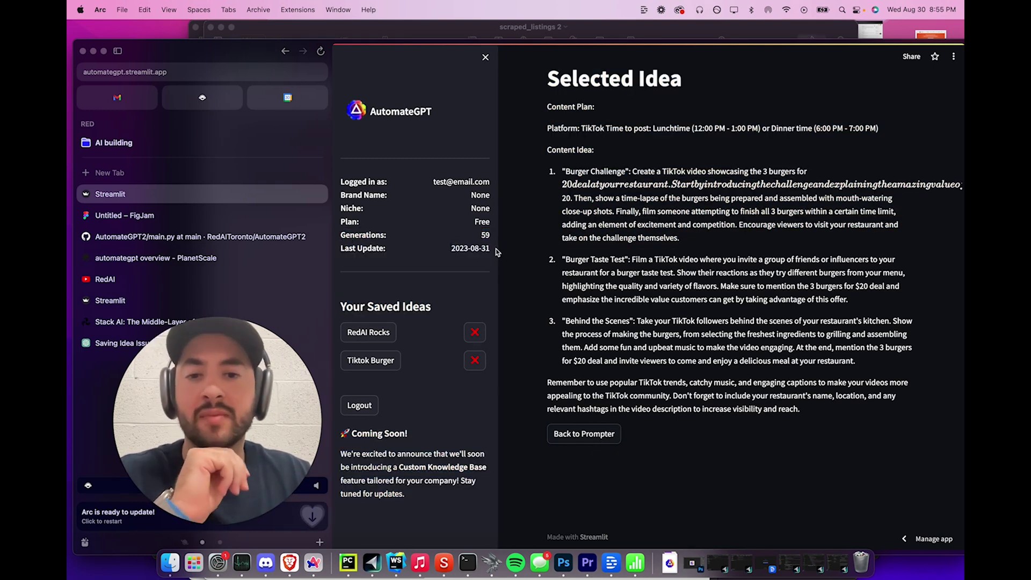
pyautogui.moveTo(497, 252); pyautogui.dragTo(344, 231)
pyautogui.click(344, 237)
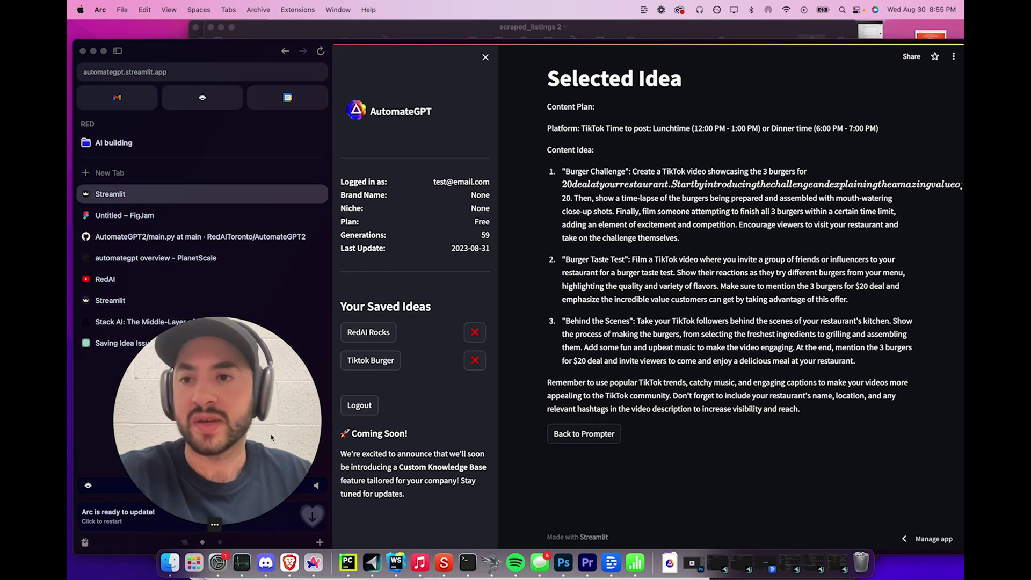
pyautogui.moveTo(224, 476); pyautogui.dragTo(305, 486)
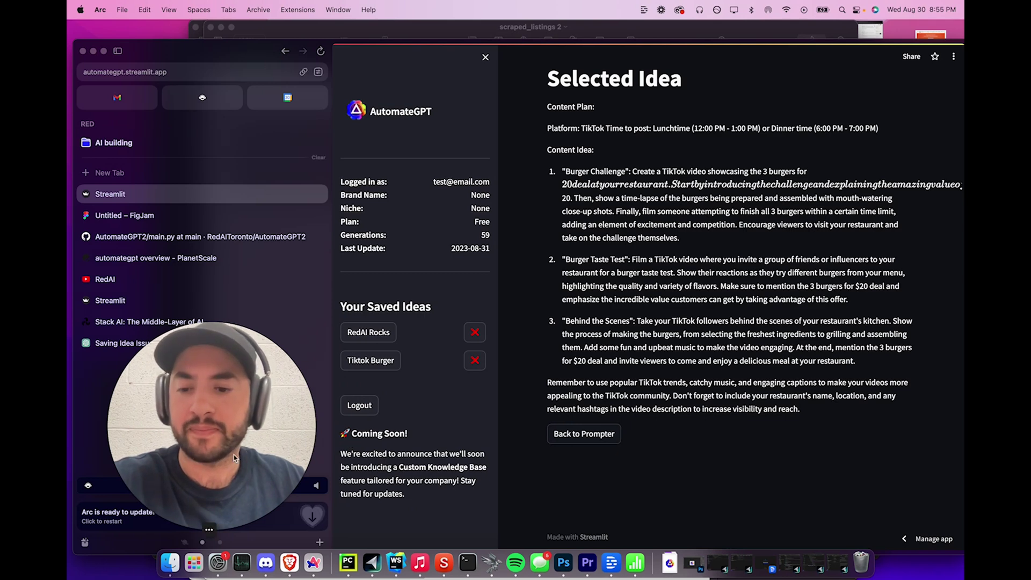
pyautogui.moveTo(234, 459); pyautogui.dragTo(919, 430)
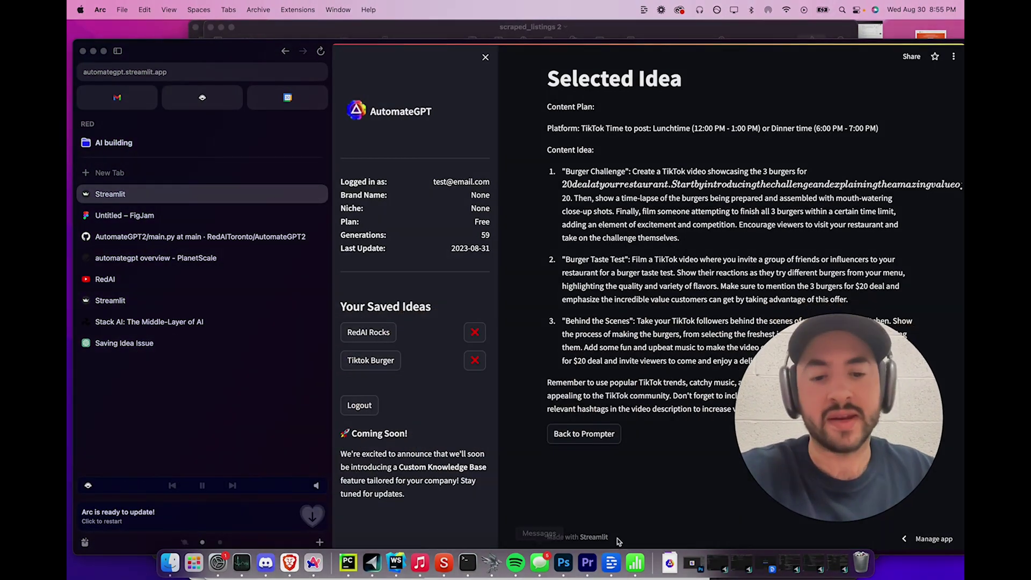